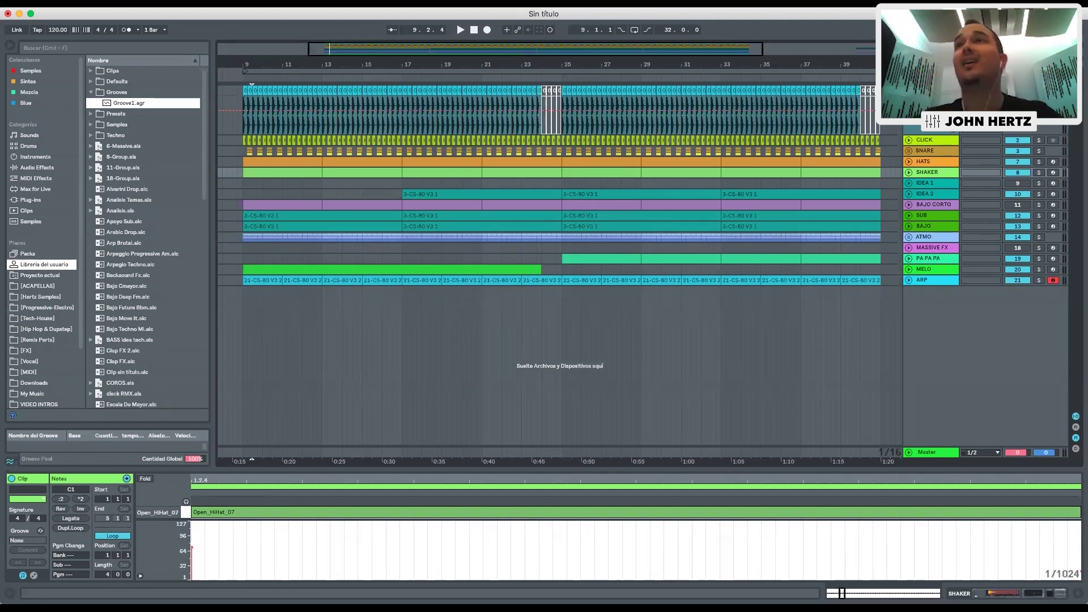
Solo the SNARE track and play the arrangement from bar 9
{"action": "left_click", "coordinate": [1038, 151]}
{"action": "left_click", "coordinate": [243, 152]}
{"action": "key", "text": "space"}
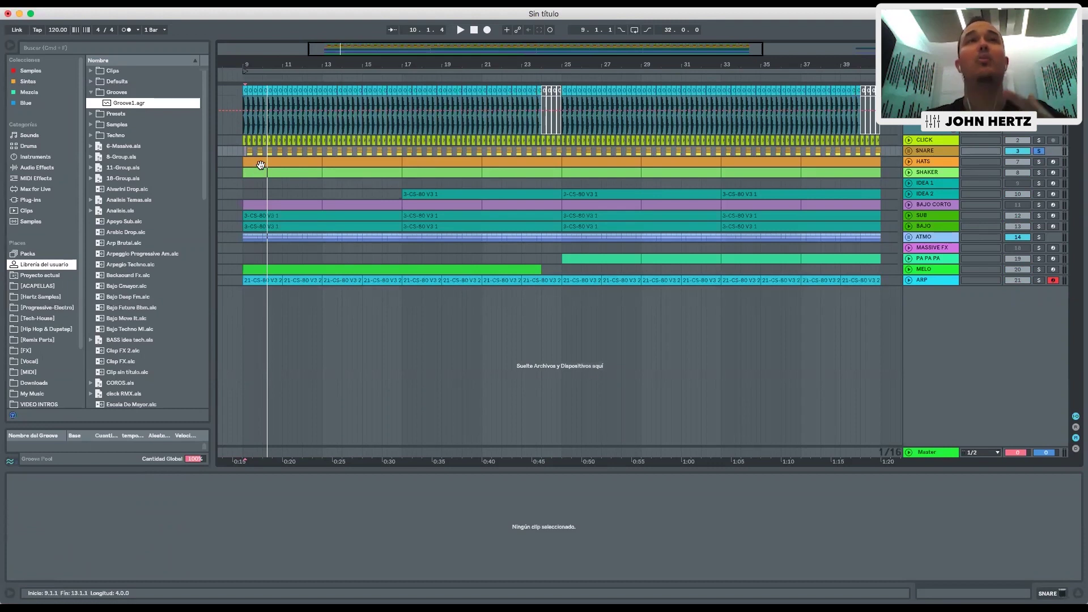
Open the Tech-House percussion loops folder and loop playback over the four bars from bar 9 to bar 13
{"action": "left_click", "coordinate": [37, 318]}
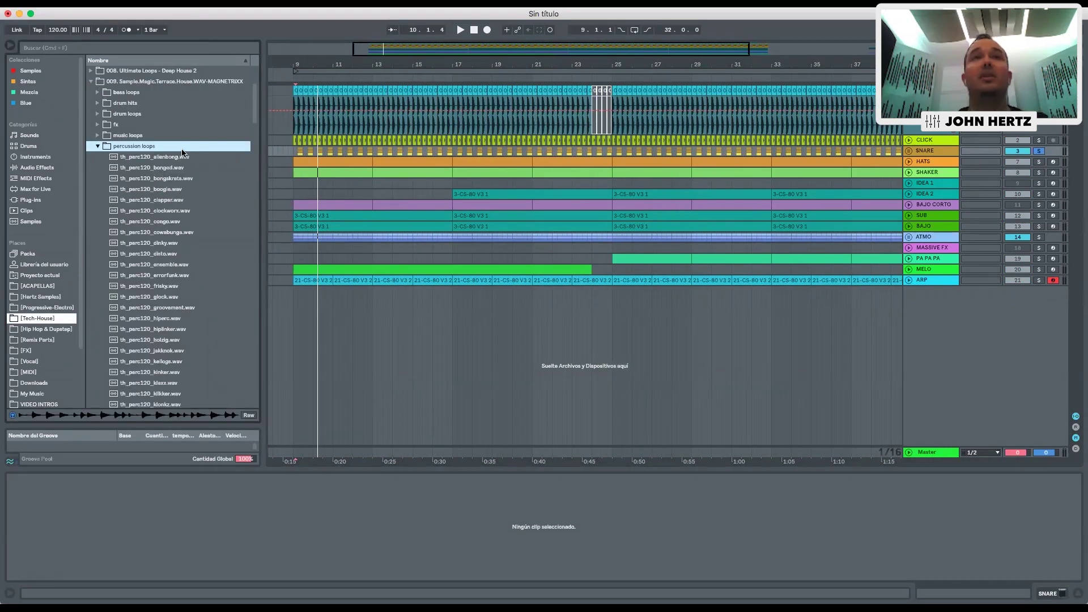
{"action": "left_click_drag", "start_coordinate": [293, 260], "coordinate": [371, 261]}
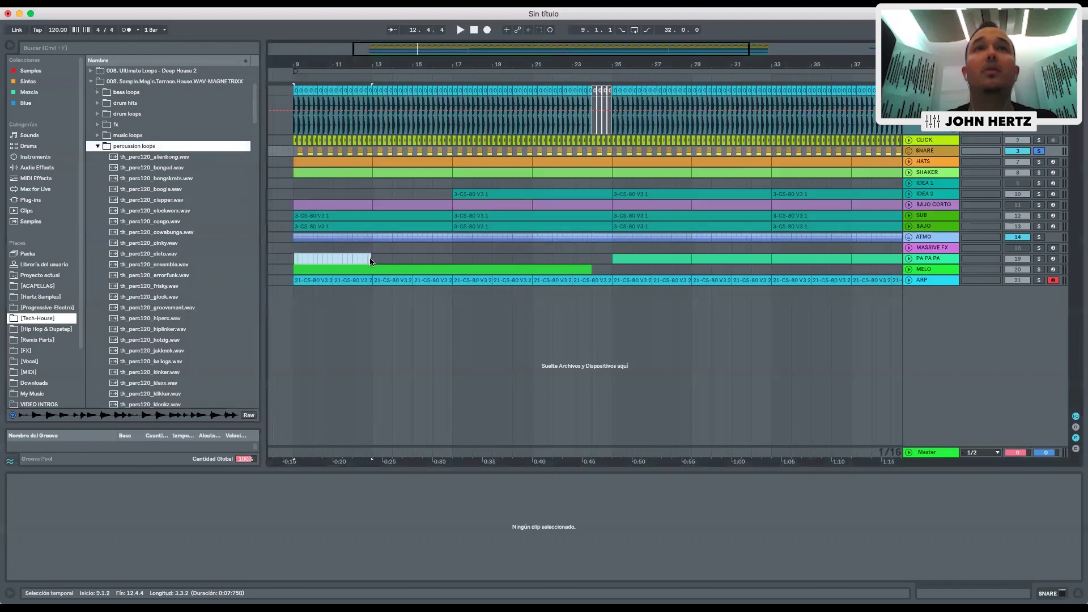
{"action": "key", "text": "super+l"}
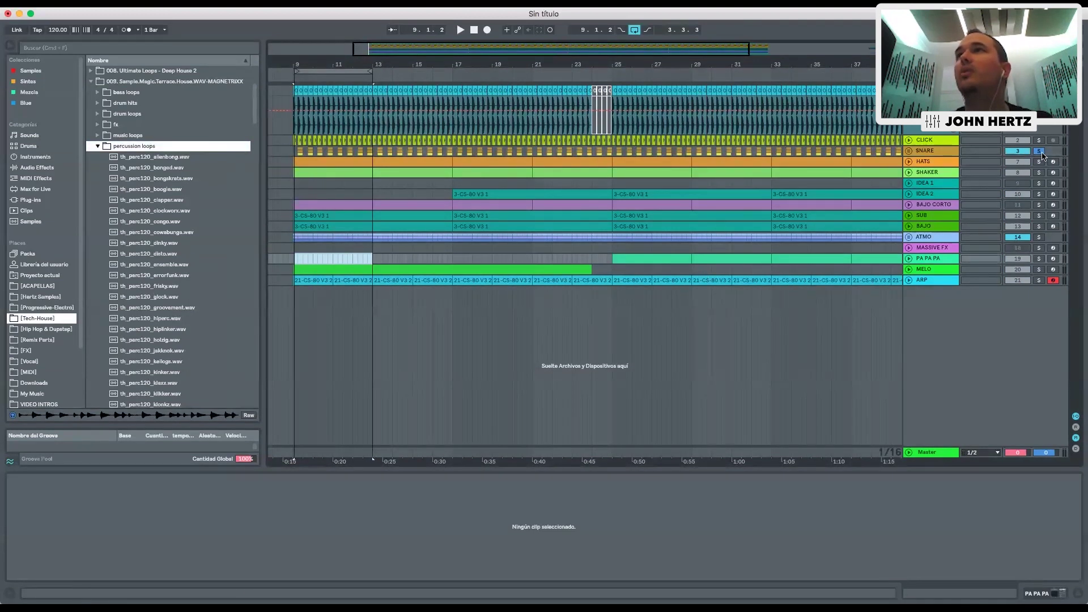
{"action": "left_click_drag", "start_coordinate": [306, 71], "coordinate": [303, 70]}
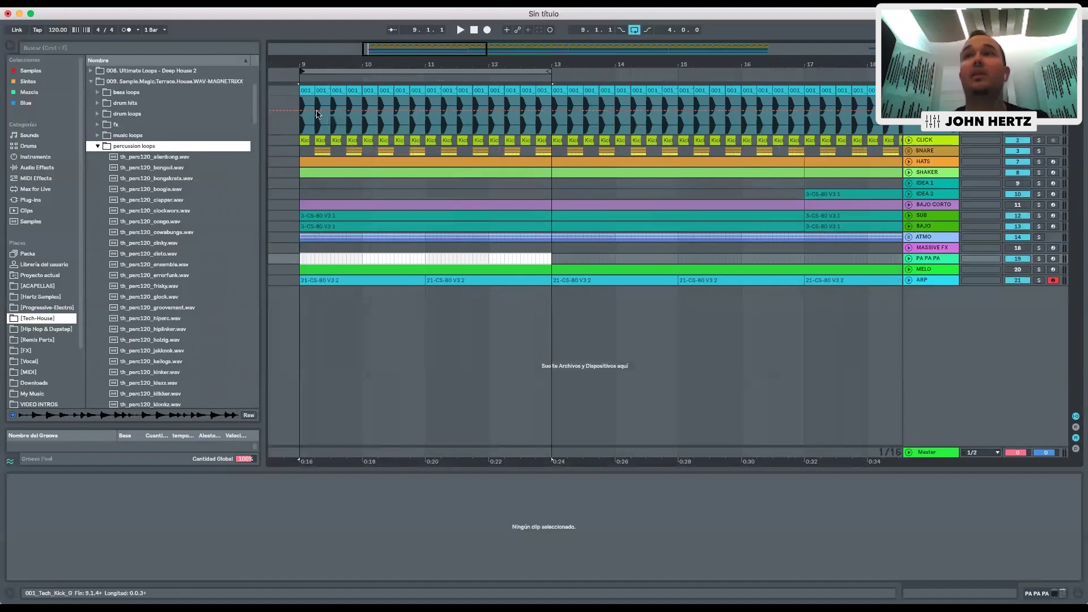
{"action": "left_click", "coordinate": [301, 257]}
{"action": "key", "text": "space"}
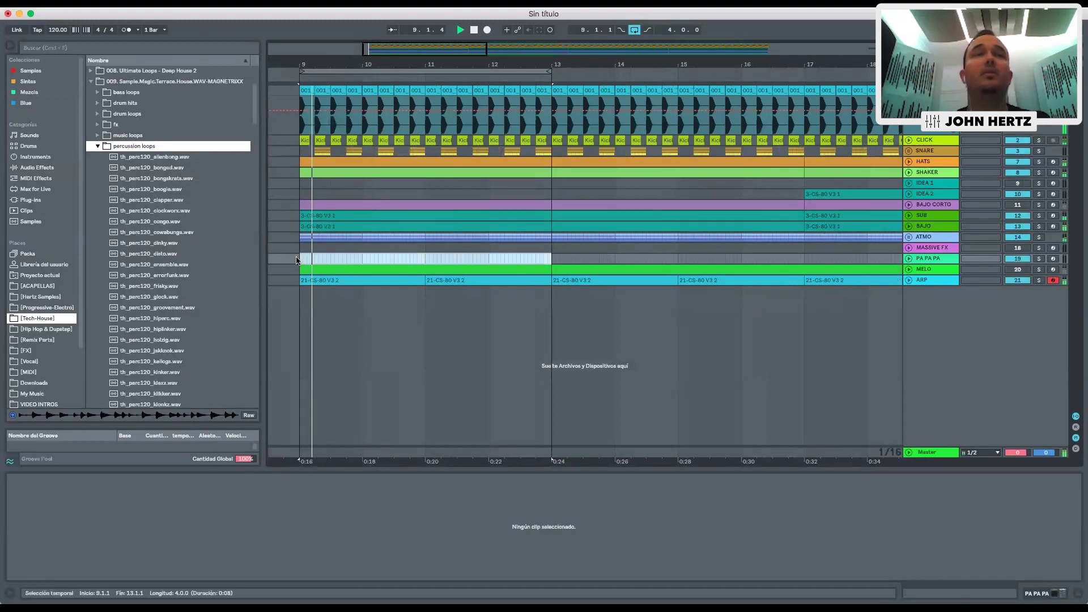
Audition the percussion loops from th_perc120_alienbong.wav through th_perc120_clapper.wav against the playing track
{"action": "left_click", "coordinate": [165, 158]}
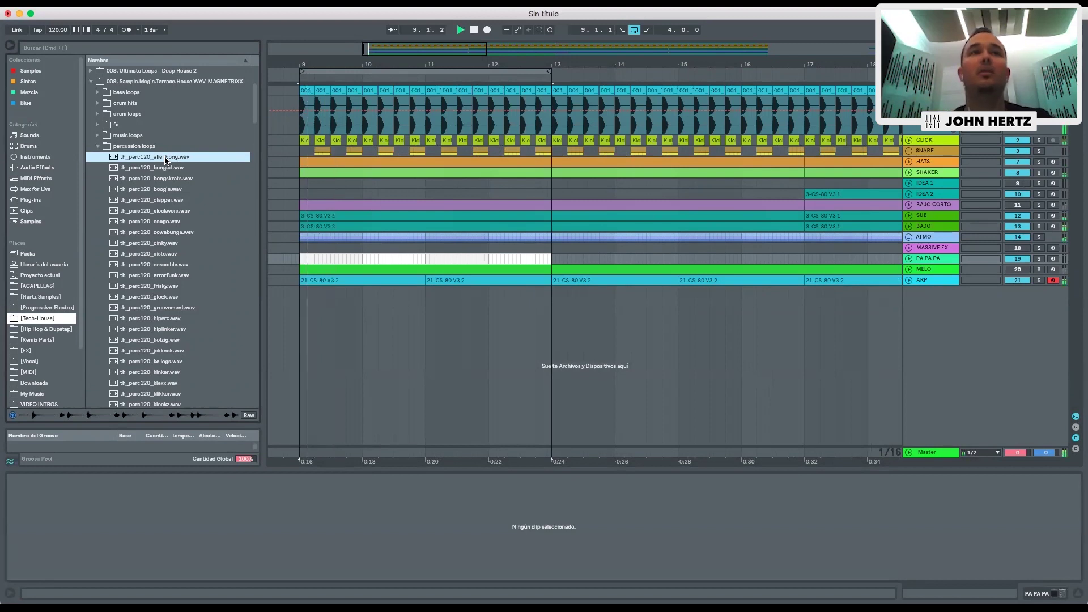
{"action": "key", "text": "space"}
{"action": "left_click", "coordinate": [292, 262]}
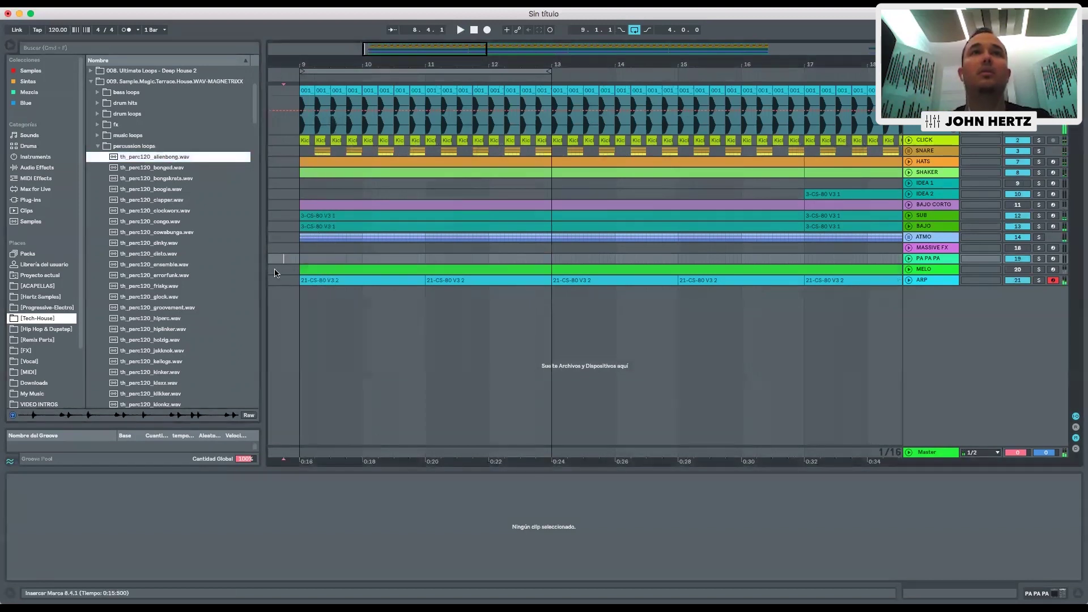
{"action": "key", "text": "space"}
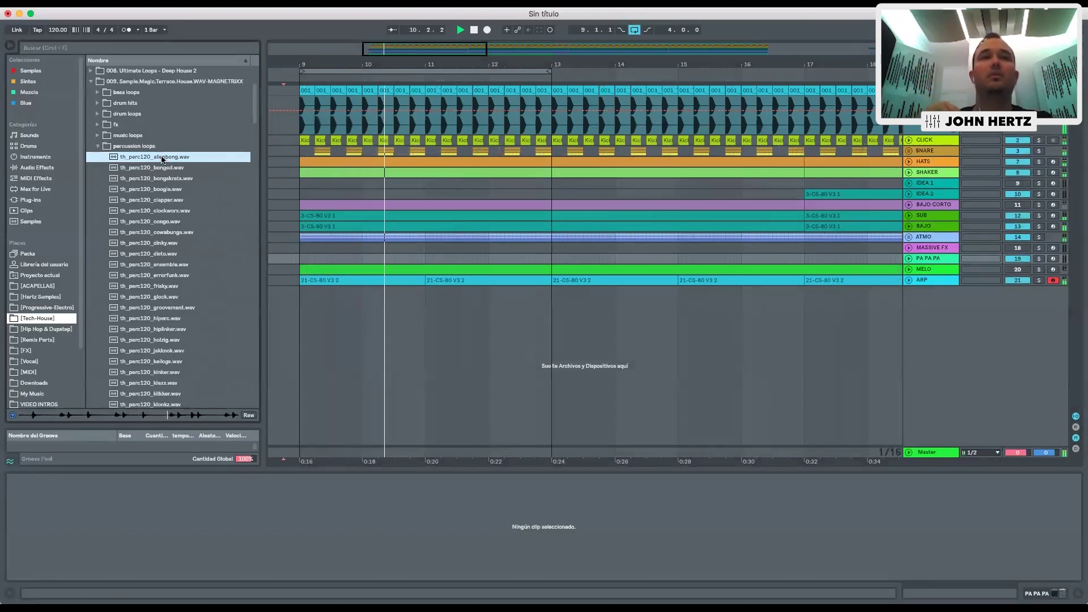
{"action": "key", "text": "space"}
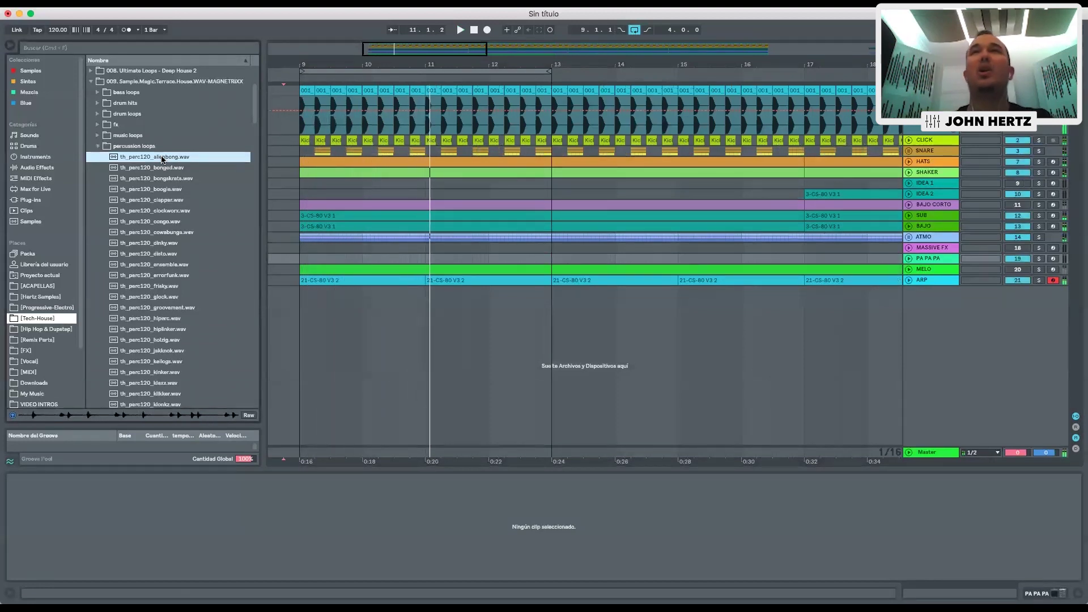
{"action": "key", "text": "space"}
{"action": "left_click", "coordinate": [161, 168]}
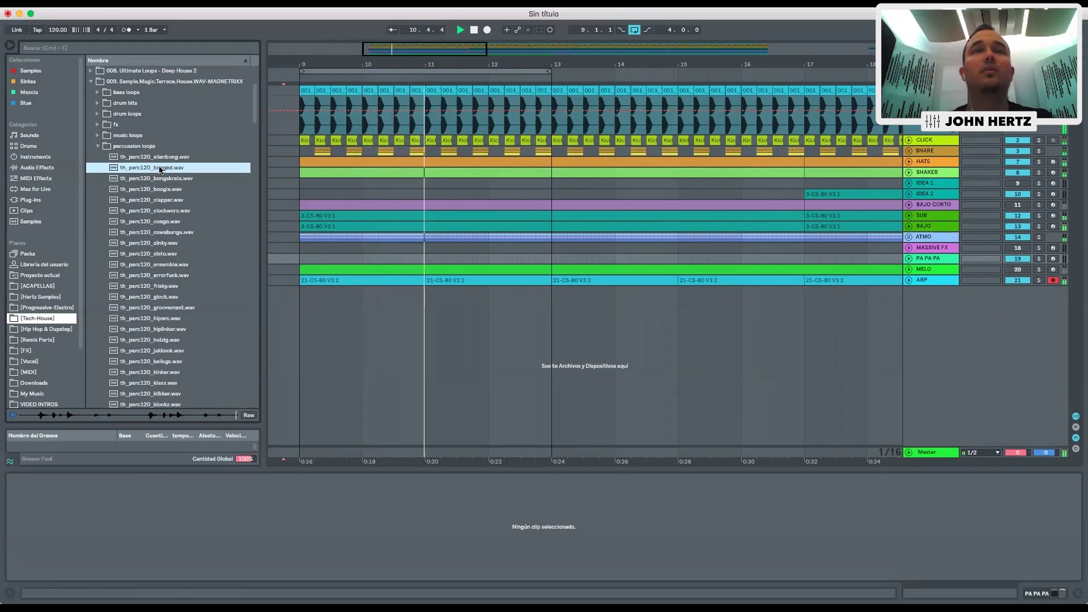
{"action": "key", "text": "space"}
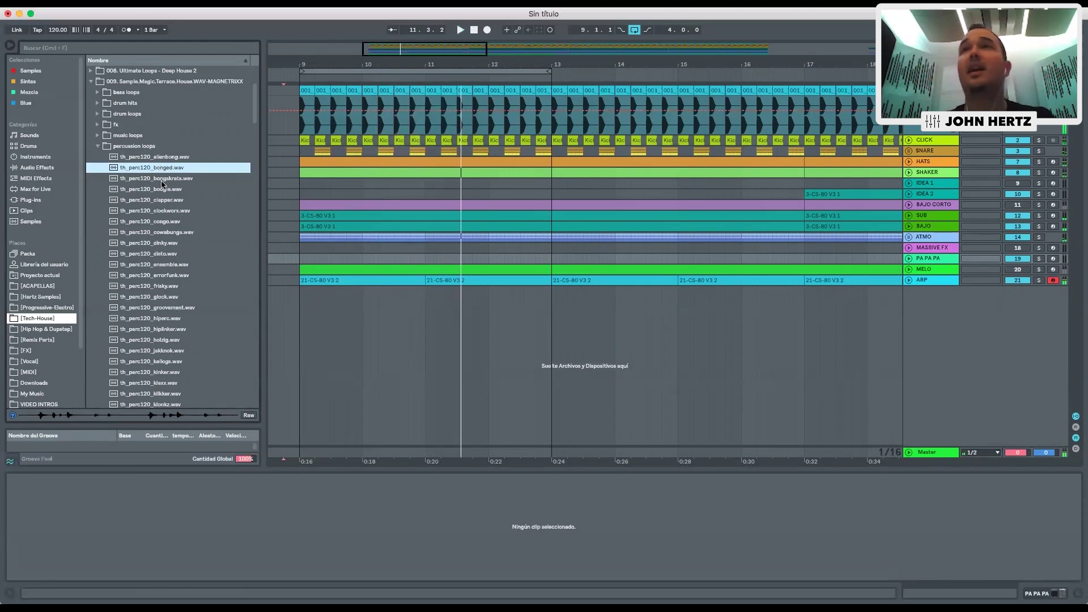
{"action": "key", "text": "space"}
{"action": "left_click", "coordinate": [161, 179]}
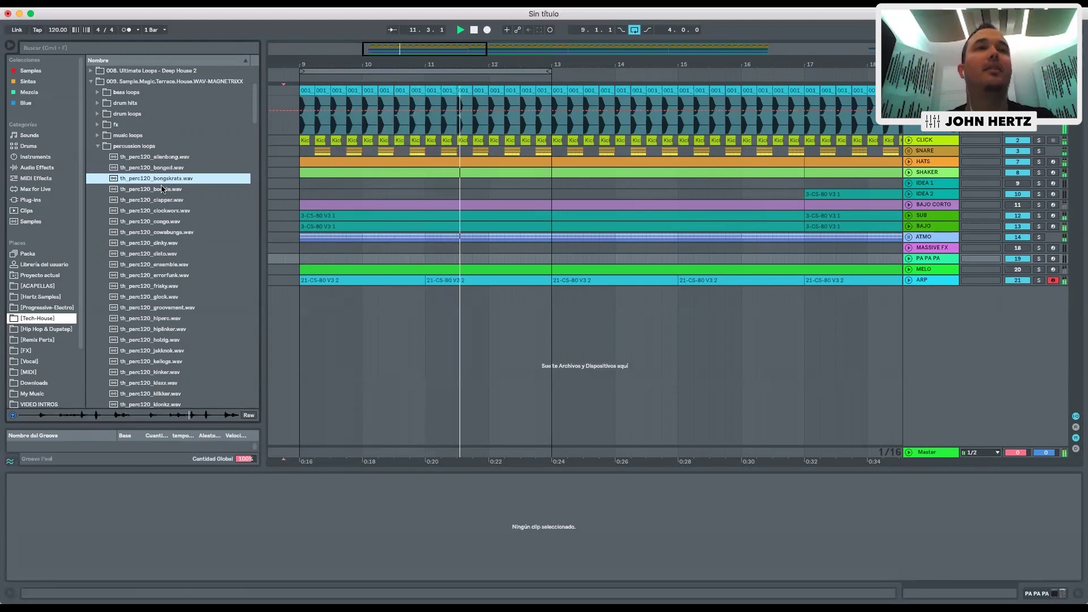
{"action": "left_click", "coordinate": [162, 189]}
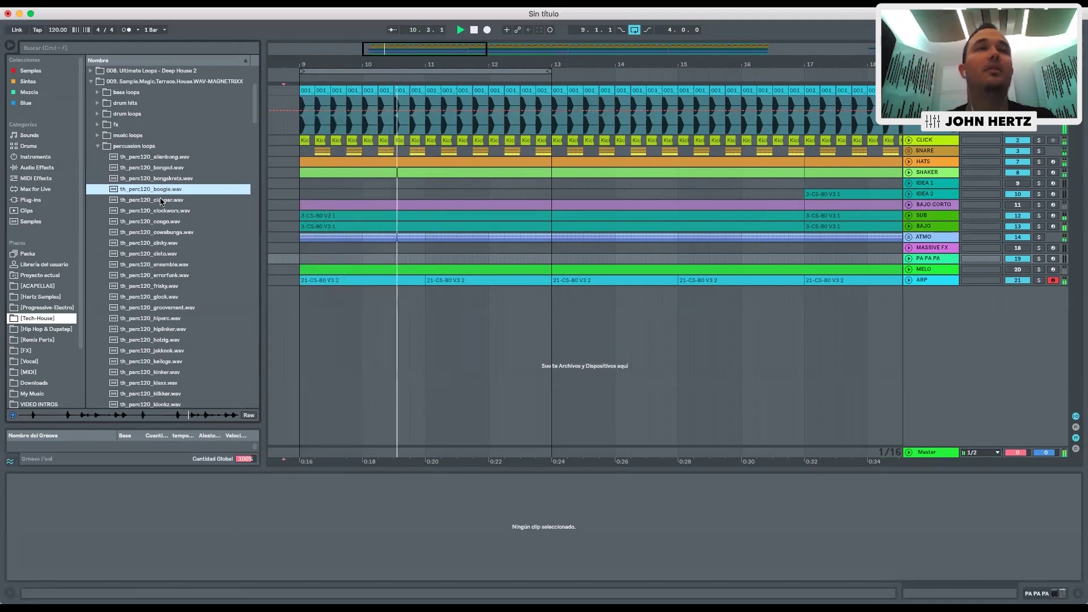
{"action": "left_click", "coordinate": [161, 200]}
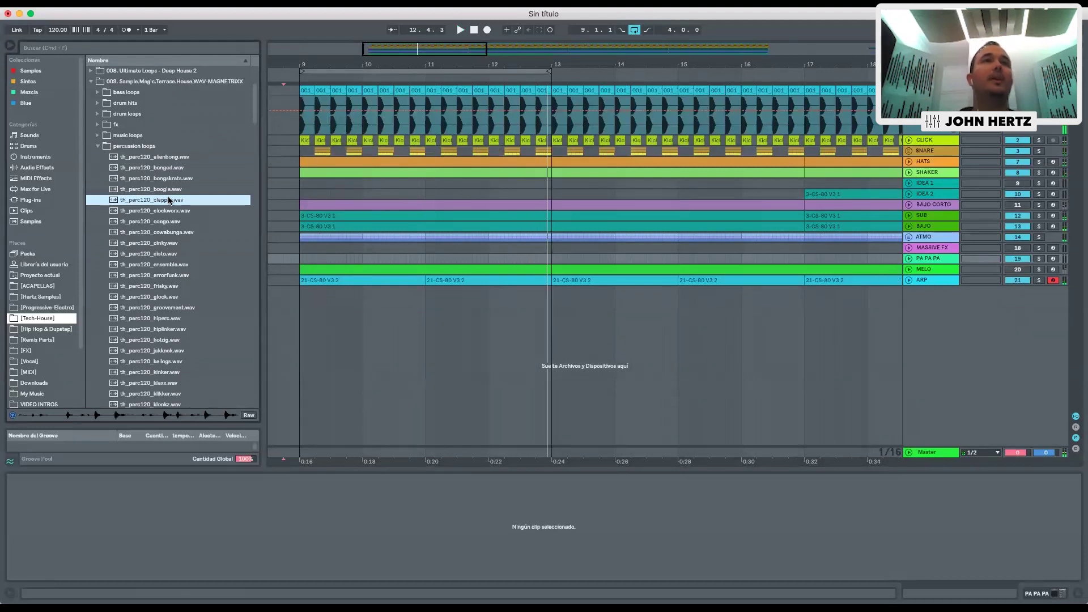
Place th_perc120_clapper.wav on a new audio track at bar 9 and solo that track for playback
{"action": "left_click_drag", "start_coordinate": [176, 204], "coordinate": [328, 269]}
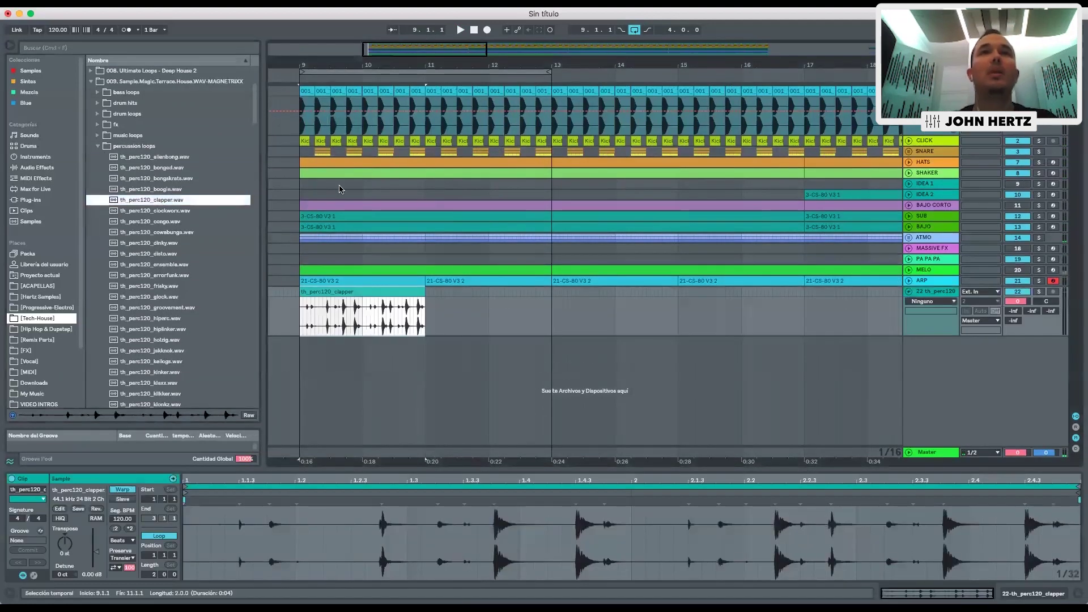
{"action": "left_click_drag", "start_coordinate": [309, 72], "coordinate": [522, 132]}
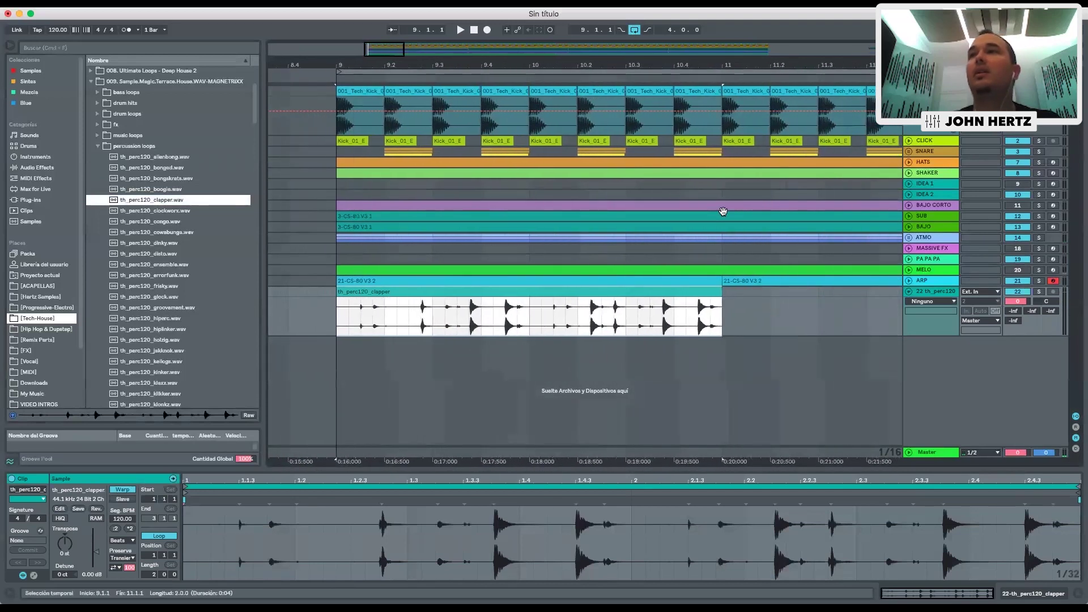
{"action": "left_click", "coordinate": [1037, 292]}
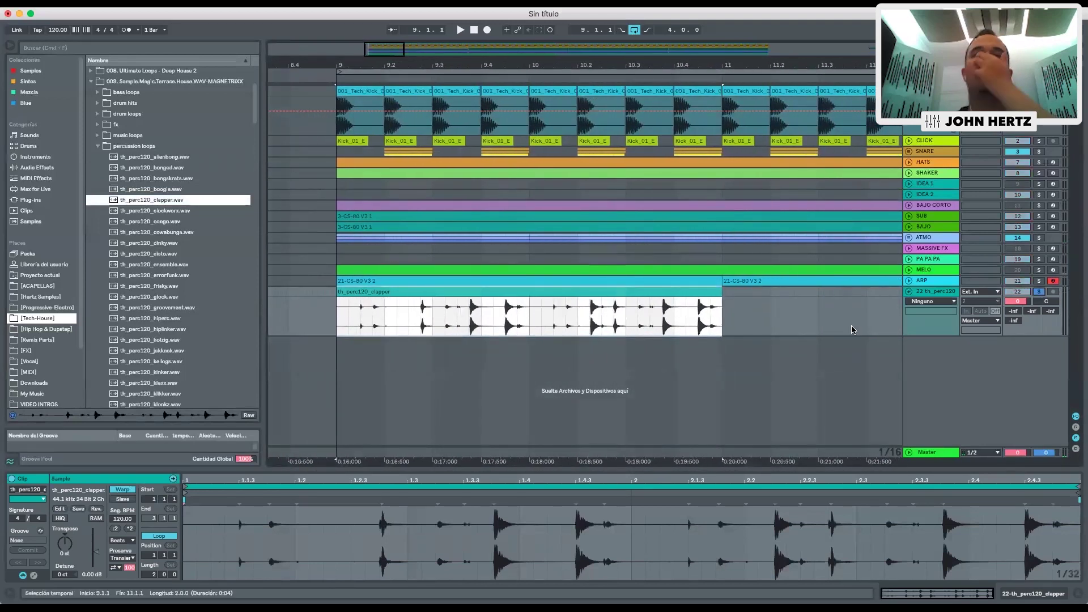
{"action": "key", "text": "space"}
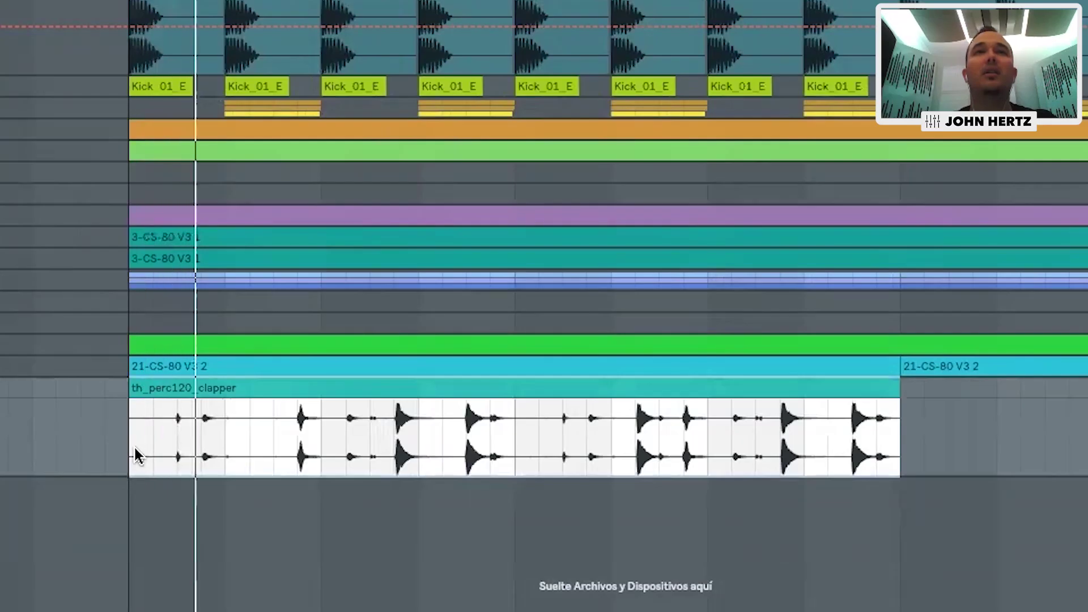
Trim the start of the clapper clip to 9.1.3 and listen to it from bar 9
{"action": "left_click_drag", "start_coordinate": [132, 389], "coordinate": [177, 388]}
{"action": "left_click", "coordinate": [130, 409]}
{"action": "key", "text": "space"}
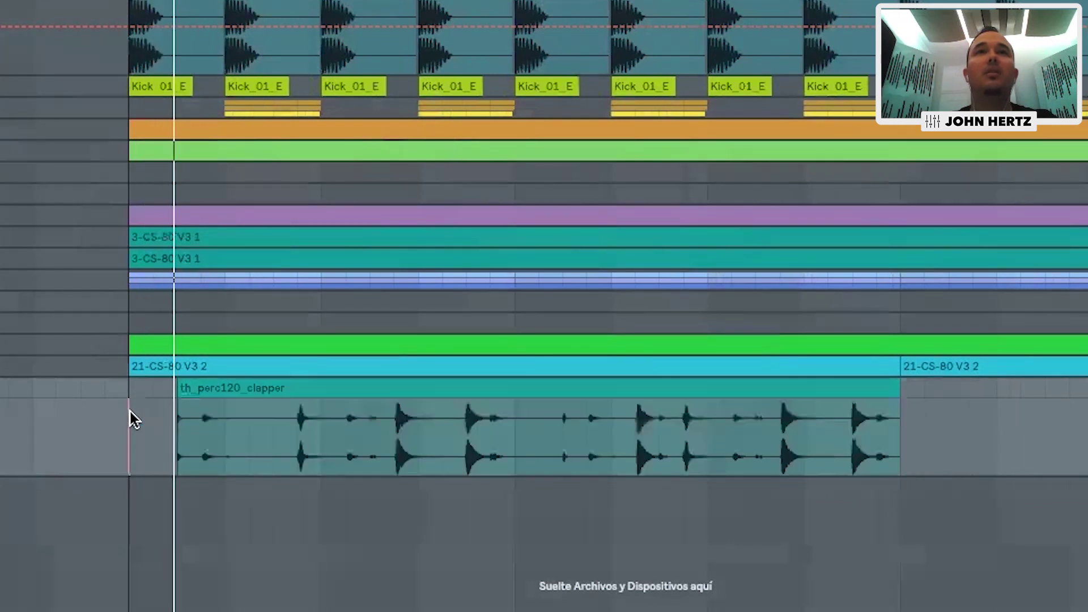
{"action": "left_click_drag", "start_coordinate": [229, 440], "coordinate": [288, 425]}
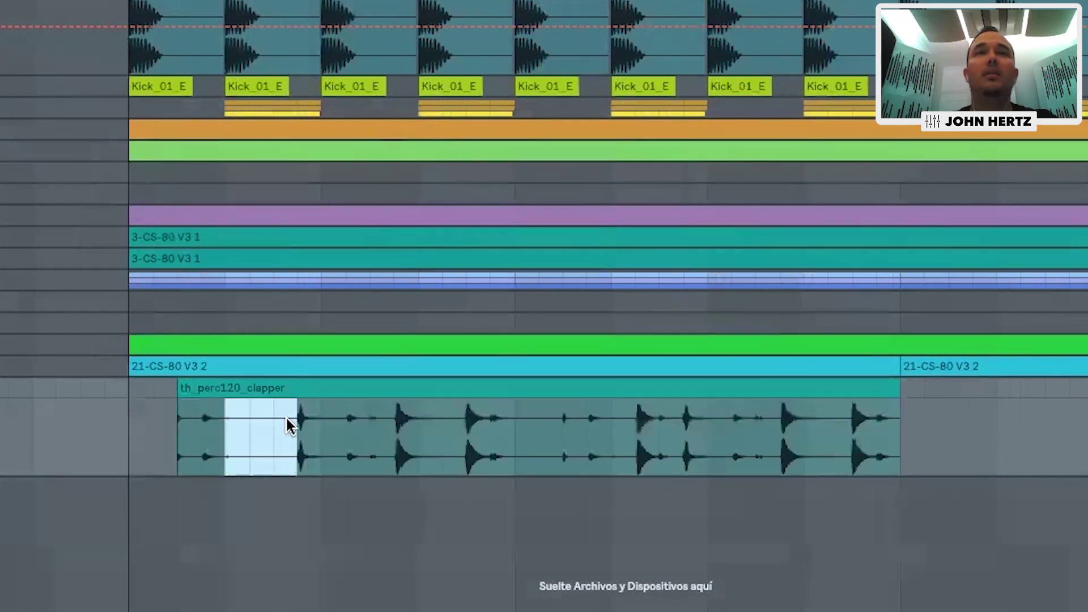
{"action": "left_click", "coordinate": [125, 432]}
{"action": "key", "text": "space"}
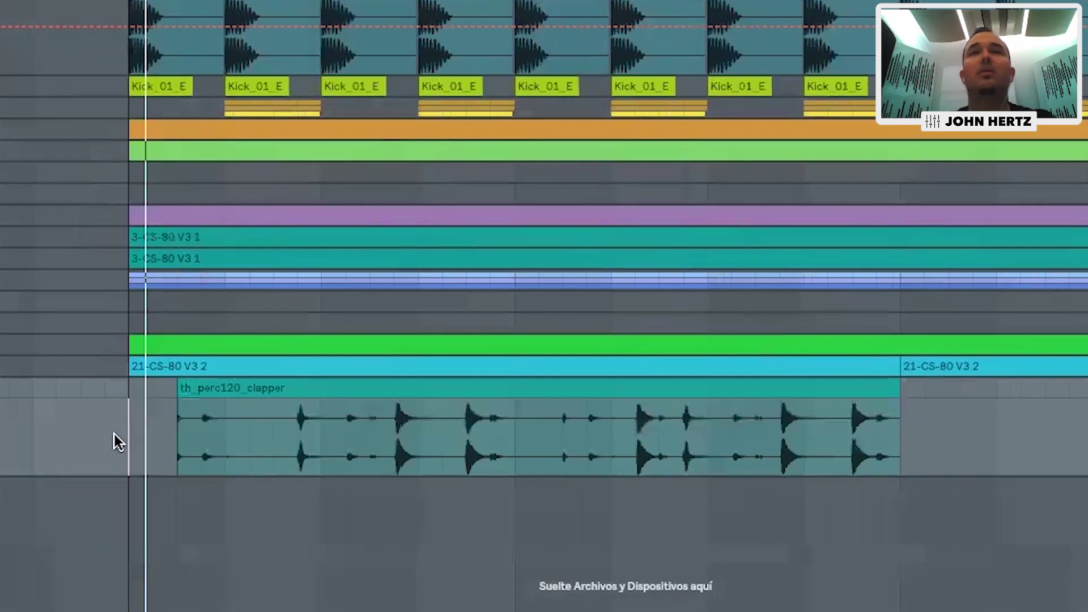
Delete the half beat after 9.2 from the clapper clip and play it back from bar 9
{"action": "left_click", "coordinate": [233, 423]}
{"action": "left_click_drag", "start_coordinate": [232, 422], "coordinate": [266, 384]}
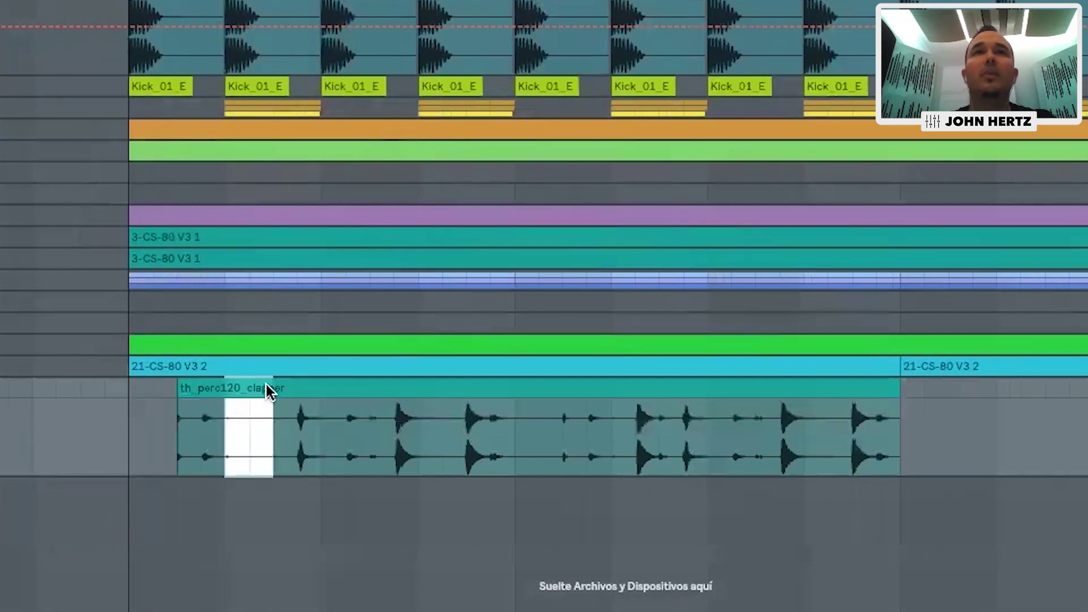
{"action": "key", "text": "Delete"}
{"action": "left_click", "coordinate": [114, 407]}
{"action": "key", "text": "space"}
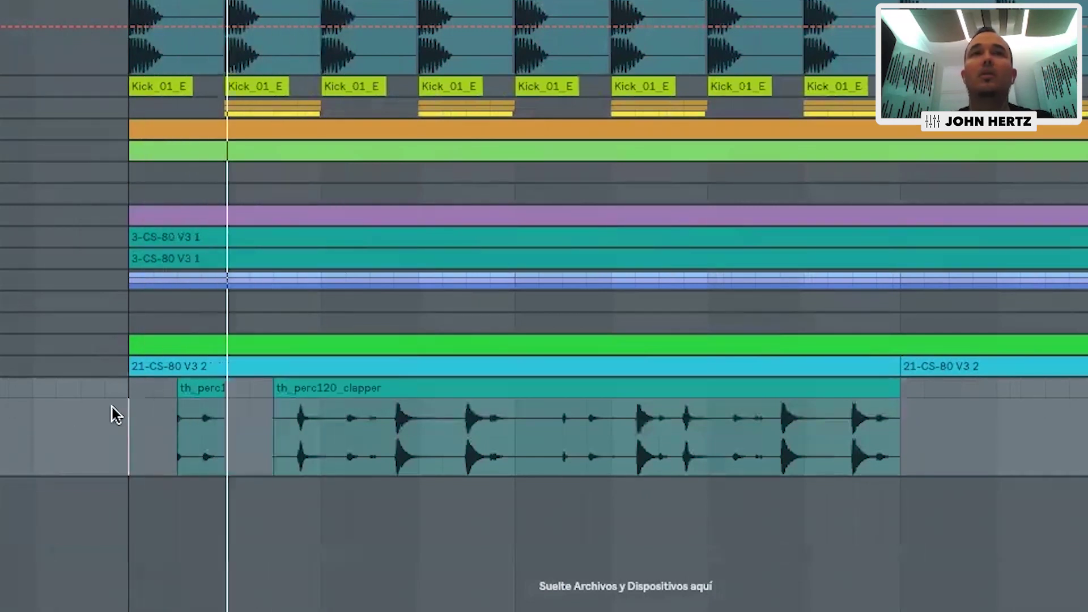
{"action": "key", "text": "space"}
Delete the clapper audio from 9.2.3 to 9.3 and from 9.3.4 to 10.1.3, checking the result by playback
{"action": "left_click_drag", "start_coordinate": [280, 413], "coordinate": [328, 390]}
{"action": "key", "text": "Delete"}
{"action": "left_click", "coordinate": [294, 425]}
{"action": "key", "text": "space"}
{"action": "mouse_move", "coordinate": [391, 432]}
{"action": "left_mouse_down"}
{"action": "mouse_move", "coordinate": [520, 391]}
{"action": "mouse_move", "coordinate": [562, 391]}
{"action": "left_mouse_up"}
{"action": "key", "text": "space"}
{"action": "key", "text": "Delete"}
{"action": "left_click", "coordinate": [115, 432]}
{"action": "key", "text": "space"}
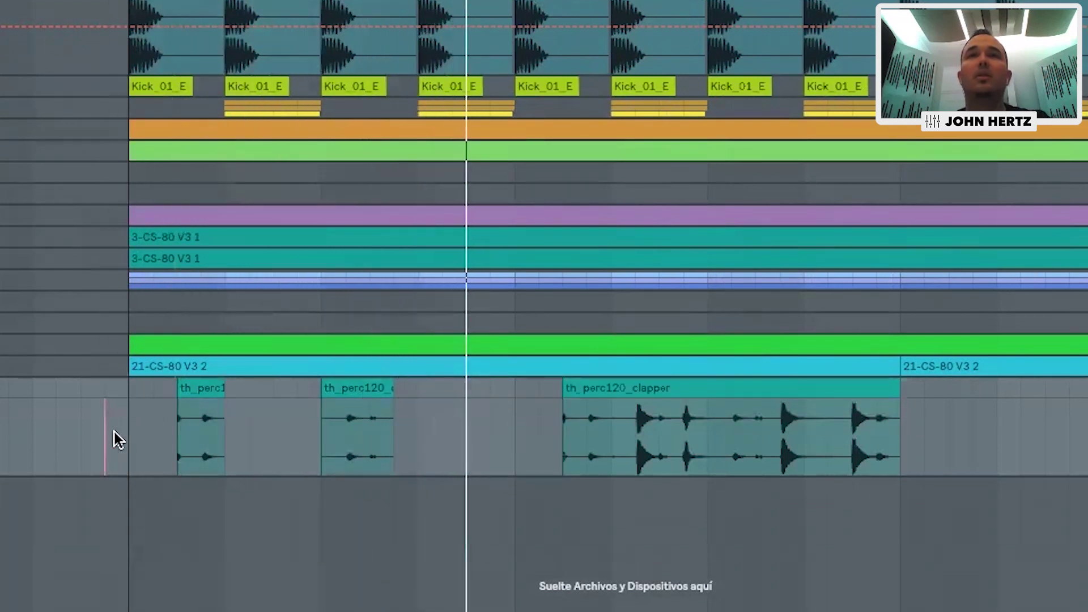
Trim the start of the second clapper fragment to 9.3.2 and play the pattern from bar 9
{"action": "left_click_drag", "start_coordinate": [321, 389], "coordinate": [345, 388]}
{"action": "left_click", "coordinate": [125, 436]}
{"action": "key", "text": "space"}
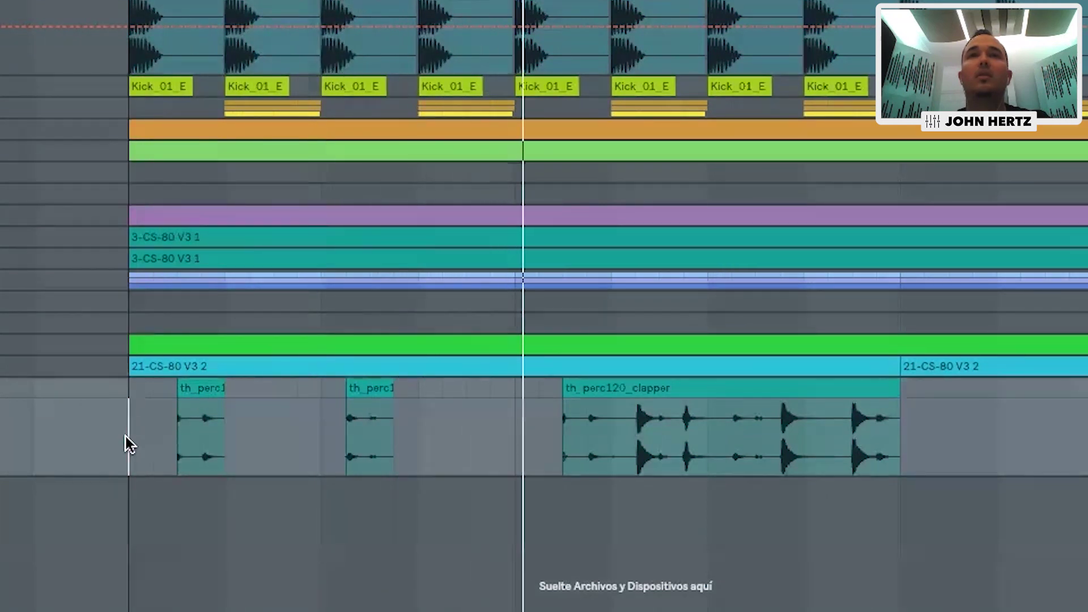
Delete the clapper audio from 10.2 to 10.3.2 and from 10.3.4 to bar 11, leaving four short fragments to play back
{"action": "left_click_drag", "start_coordinate": [611, 435], "coordinate": [724, 396]}
{"action": "key", "text": "ctrl+e"}
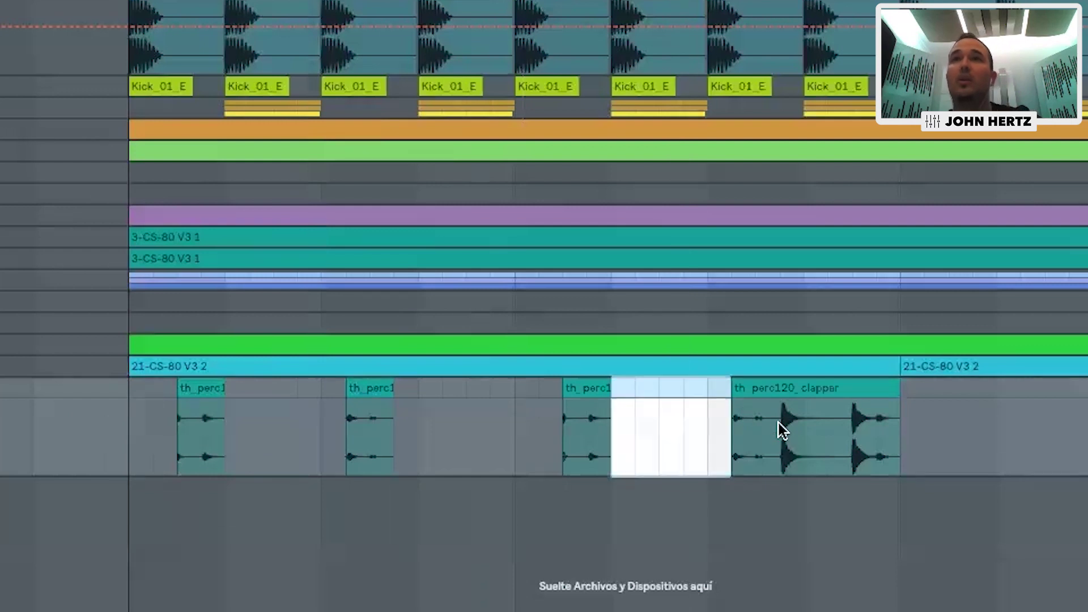
{"action": "key", "text": "Delete"}
{"action": "left_click_drag", "start_coordinate": [787, 418], "coordinate": [903, 393]}
{"action": "key", "text": "ctrl+e"}
{"action": "key", "text": "Delete"}
{"action": "left_click", "coordinate": [129, 414]}
{"action": "key", "text": "space"}
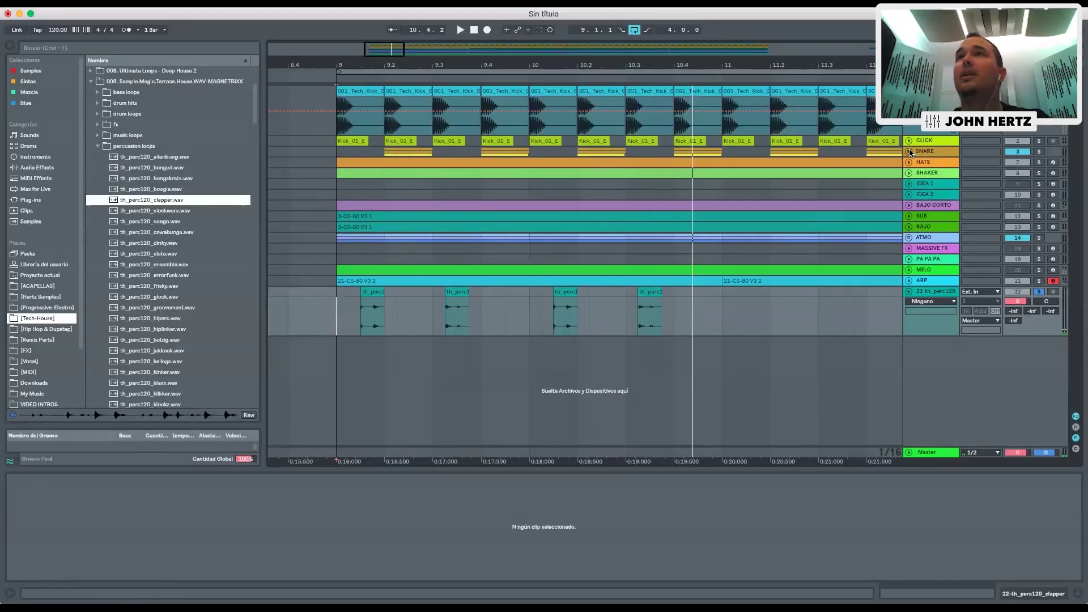
Expand the SNARE group and play the clapper fragments from bar 9 together with the HATS track soloed
{"action": "left_click", "coordinate": [909, 151]}
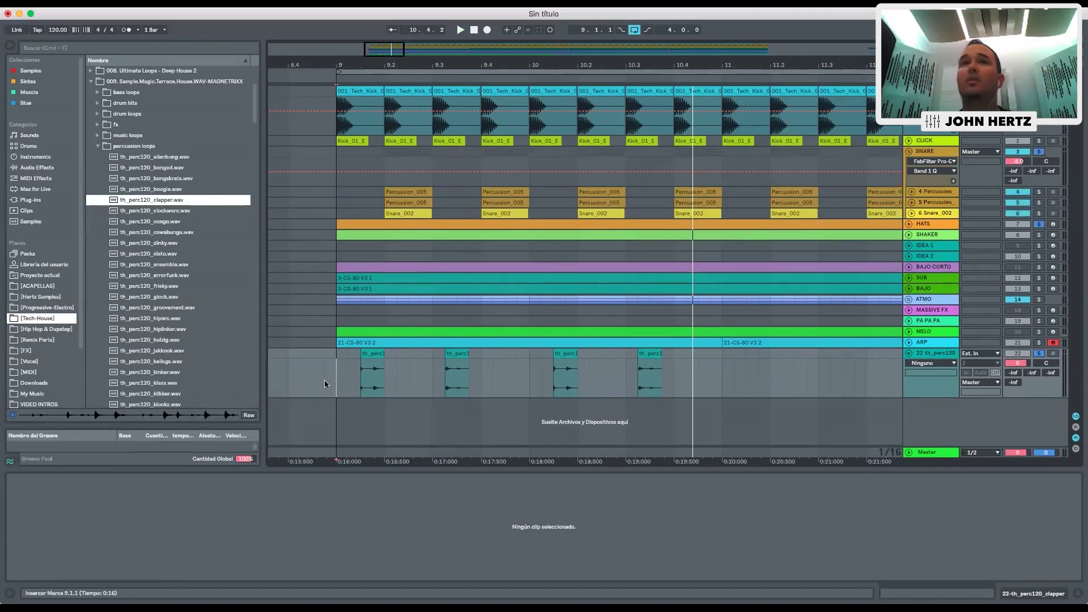
{"action": "key", "text": "space"}
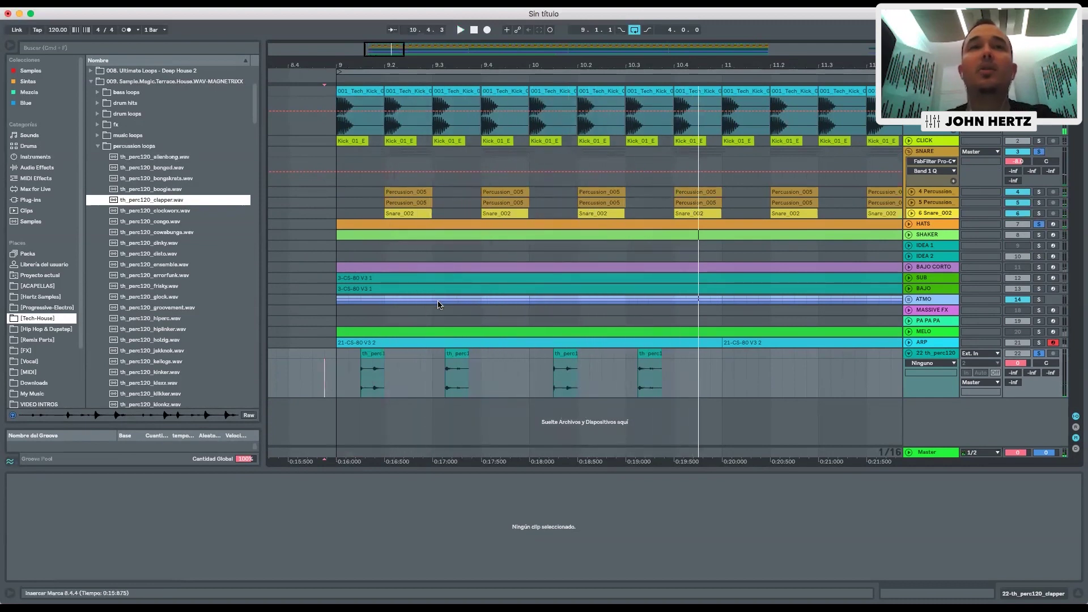
{"action": "left_click", "coordinate": [337, 366]}
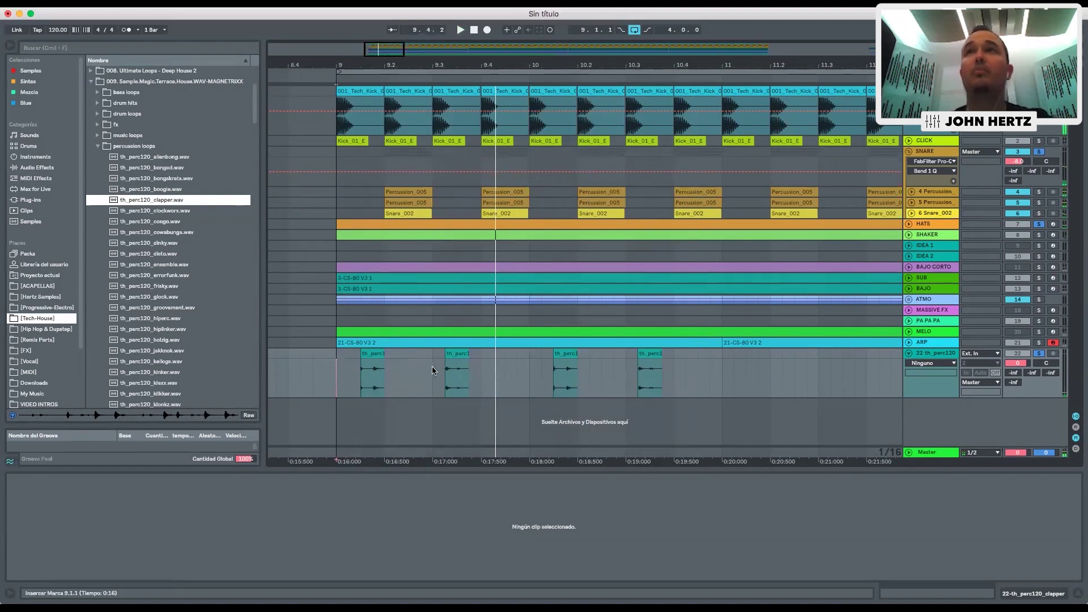
Rearrange the first two clapper fragments to start at 9.1.2 and 9.3.3, and play the pattern from bar 9
{"action": "left_click_drag", "start_coordinate": [369, 354], "coordinate": [491, 364]}
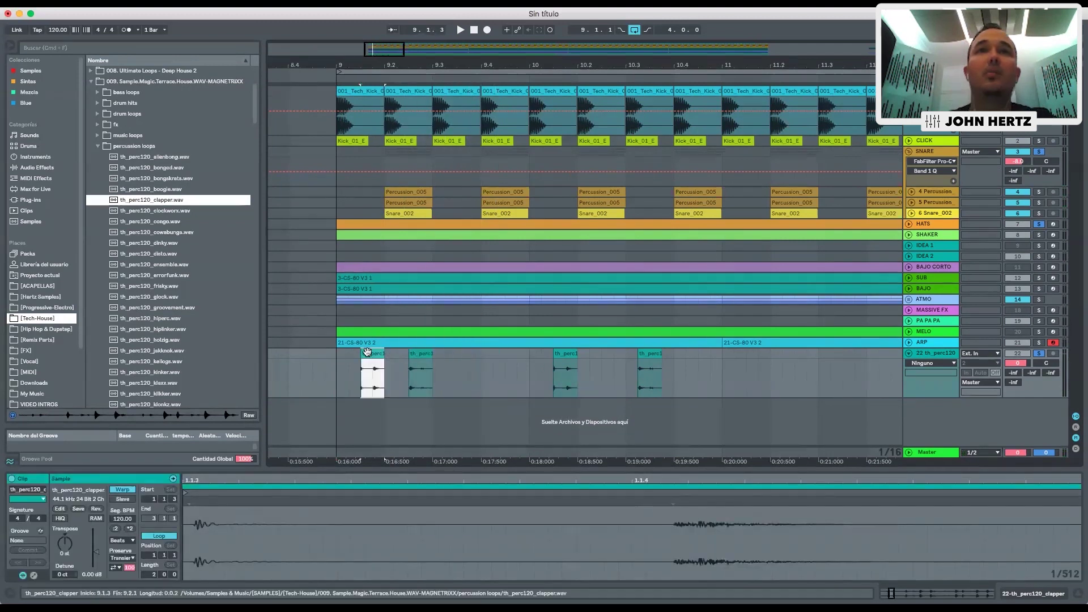
{"action": "left_click_drag", "start_coordinate": [367, 353], "coordinate": [462, 354]}
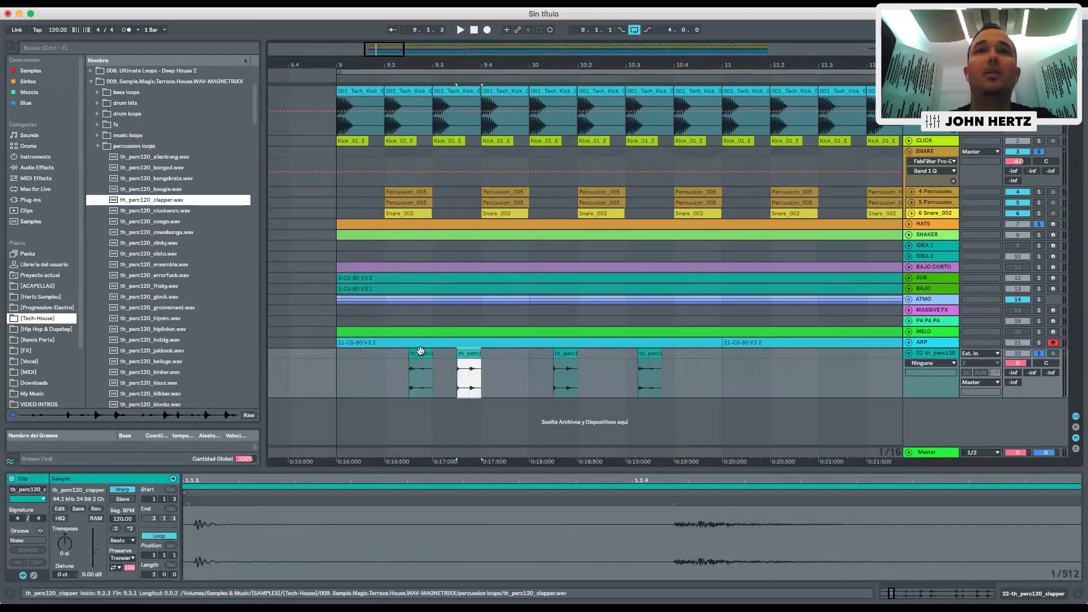
{"action": "left_click", "coordinate": [374, 358]}
{"action": "left_click_drag", "start_coordinate": [372, 354], "coordinate": [365, 355]}
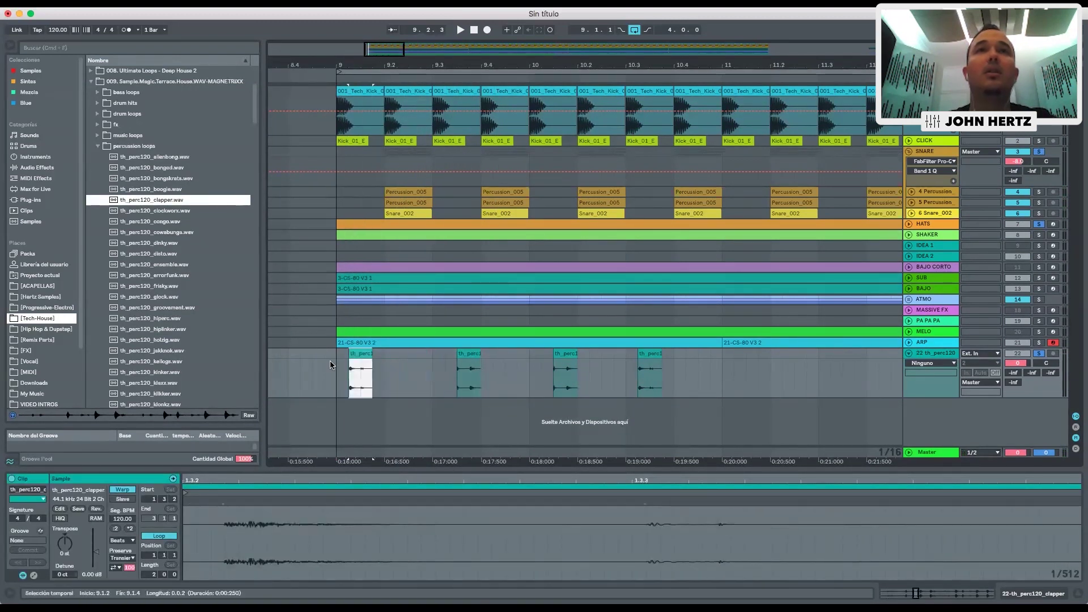
{"action": "left_click", "coordinate": [332, 363]}
{"action": "key", "text": "space"}
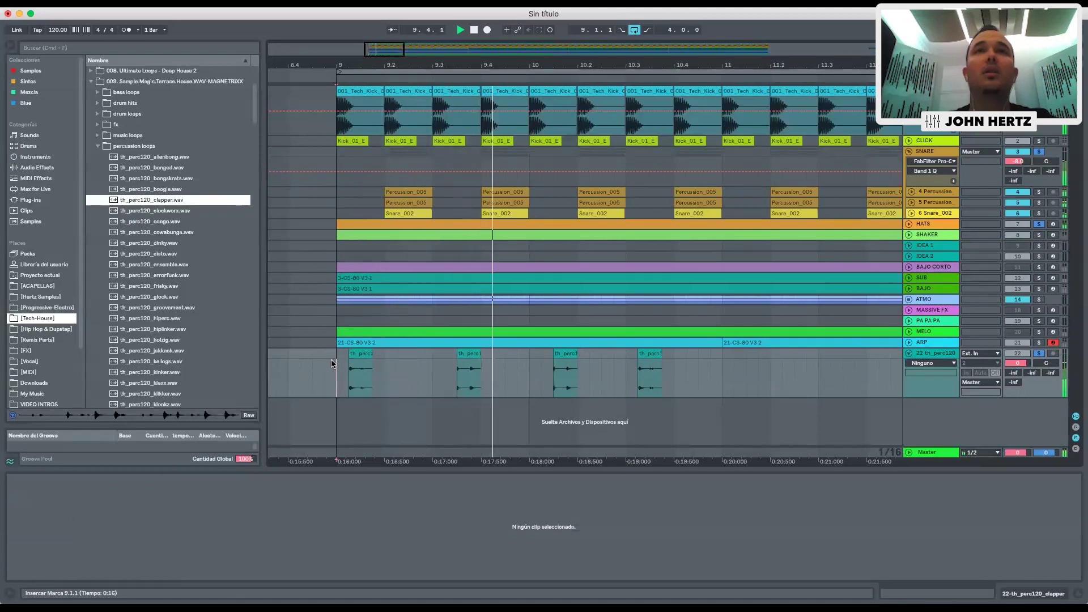
Move the third clapper fragment to 10.1.2 and the fourth to 10.3.3, and play the pattern from bar 9
{"action": "key", "text": "space"}
{"action": "mouse_move", "coordinate": [560, 354]}
{"action": "left_mouse_down"}
{"action": "mouse_move", "coordinate": [682, 362]}
{"action": "mouse_move", "coordinate": [556, 356]}
{"action": "left_mouse_up"}
{"action": "left_click_drag", "start_coordinate": [686, 354], "coordinate": [663, 356]}
{"action": "left_click", "coordinate": [338, 365]}
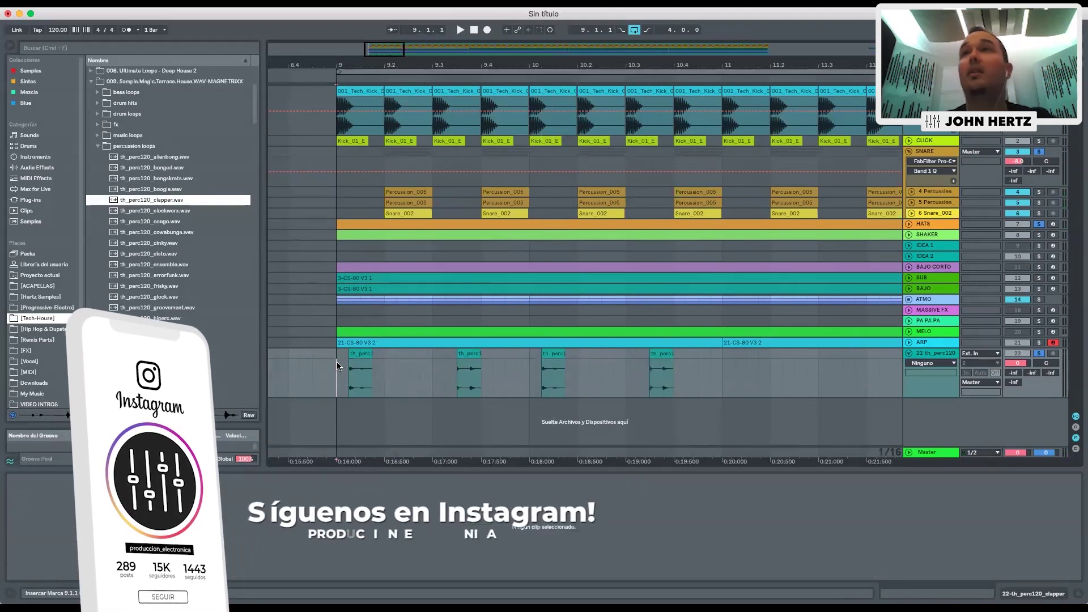
{"action": "key", "text": "space"}
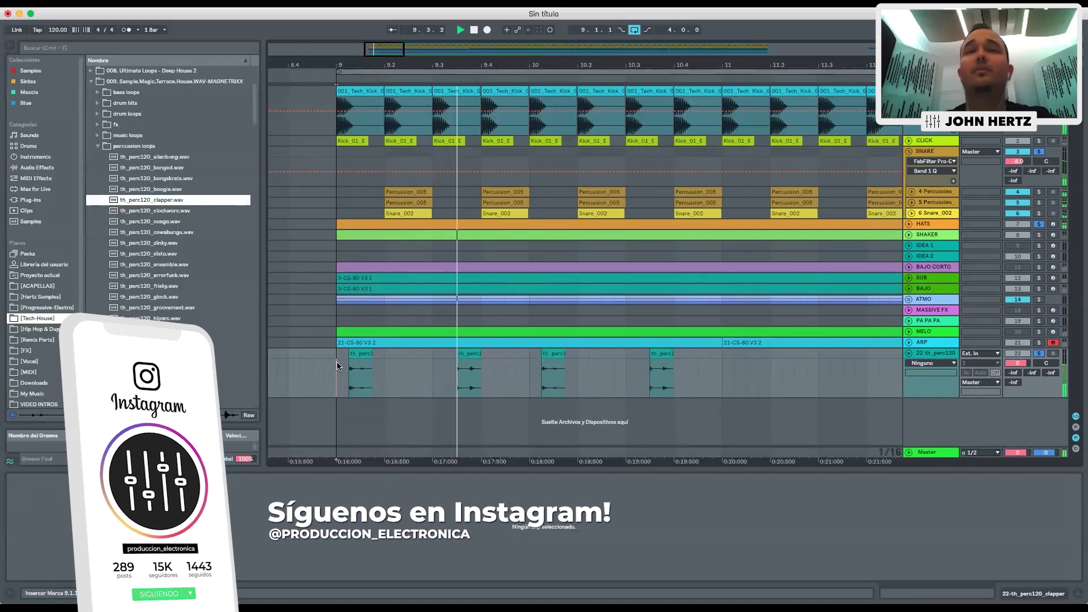
Try the second clapper fragment one sixteenth earlier, at 9.3.2, and play the pattern from bar 9
{"action": "key", "text": "space"}
{"action": "left_click_drag", "start_coordinate": [468, 353], "coordinate": [456, 354]}
{"action": "left_click", "coordinate": [338, 372]}
{"action": "key", "text": "space"}
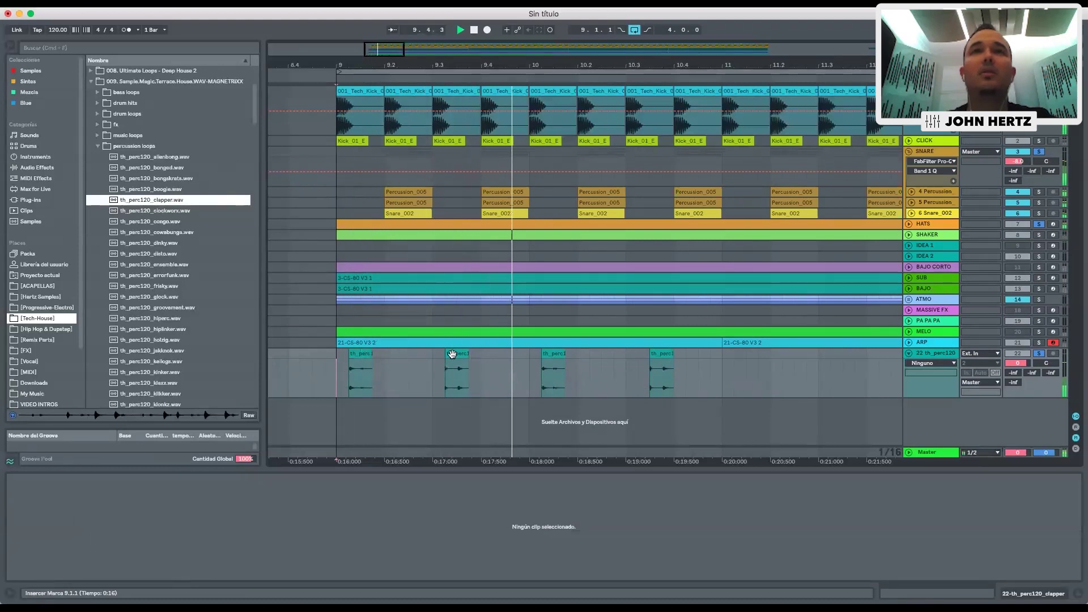
Return the second clapper fragment to 9.3.3 and listen to the pattern from bar 9 again
{"action": "key", "text": "space"}
{"action": "left_click_drag", "start_coordinate": [444, 358], "coordinate": [455, 358]}
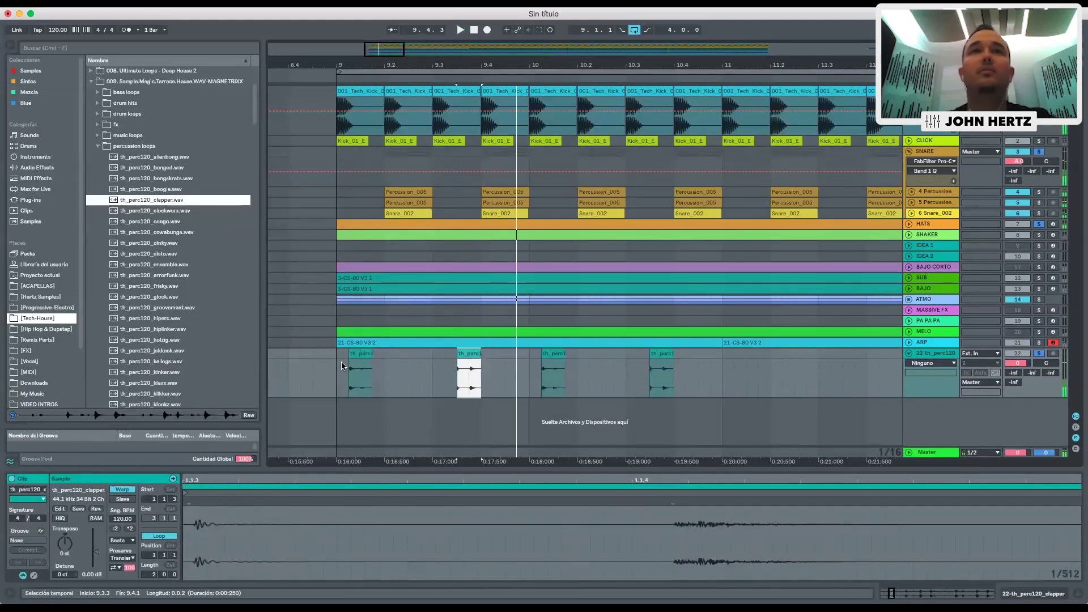
{"action": "left_click", "coordinate": [336, 366]}
{"action": "key", "text": "space"}
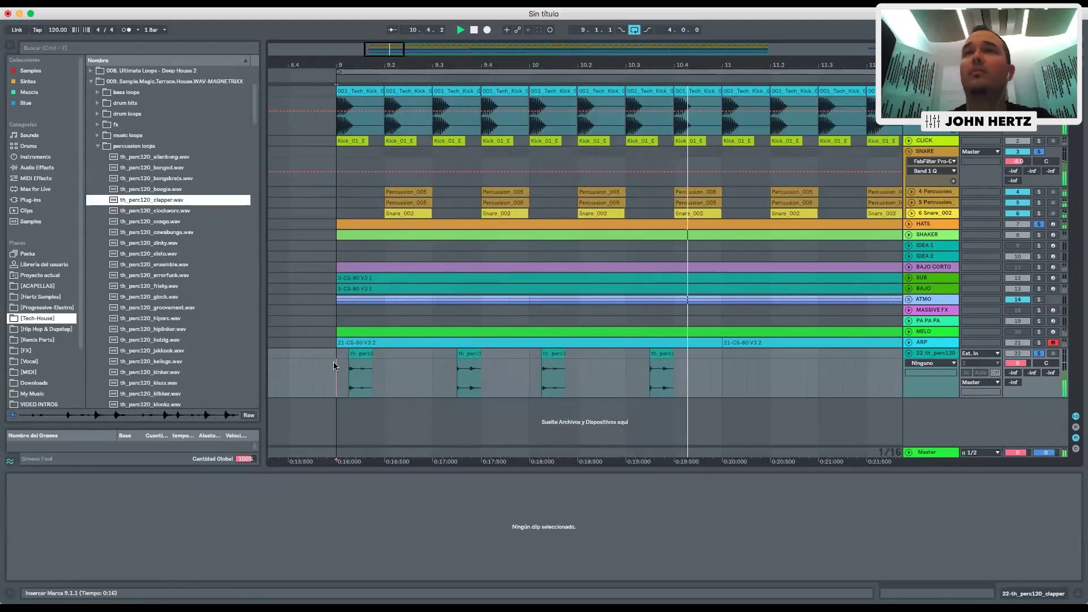
Loop bars 9 to 11 around the clapper fragments and audition th_perc120_boogie.wav and th_perc120_bongskrats.wav against the playing pattern
{"action": "left_click_drag", "start_coordinate": [724, 356], "coordinate": [335, 366]}
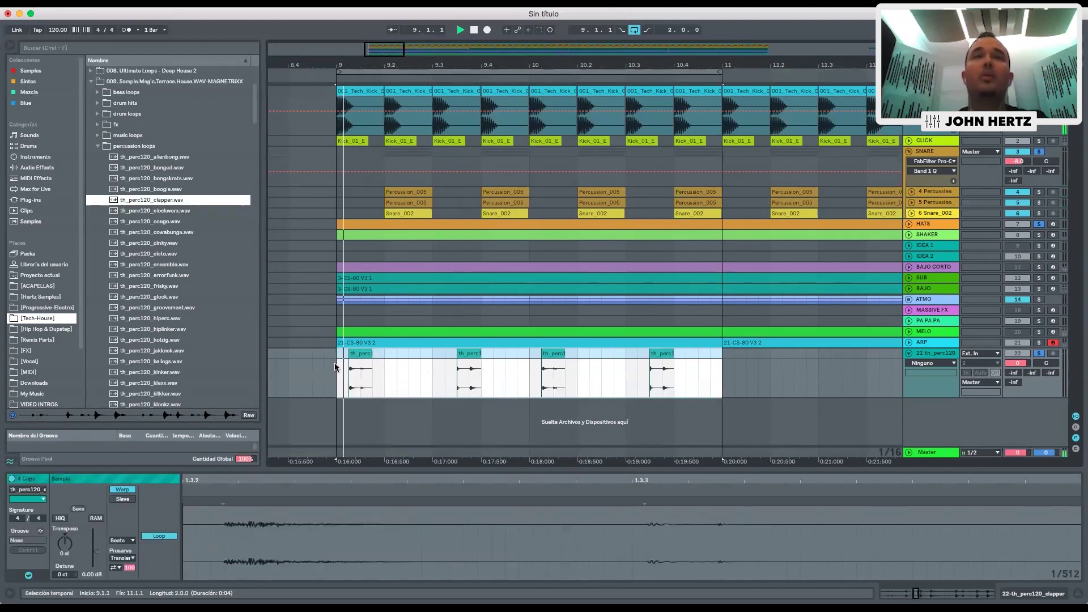
{"action": "key", "text": "minus"}
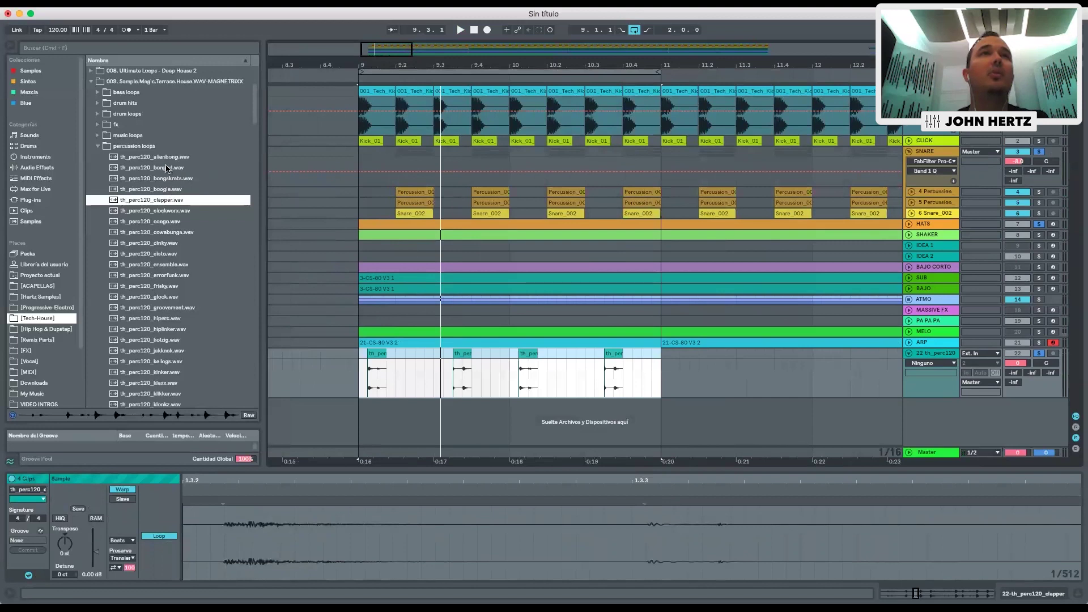
{"action": "left_click", "coordinate": [163, 188]}
{"action": "key", "text": "space"}
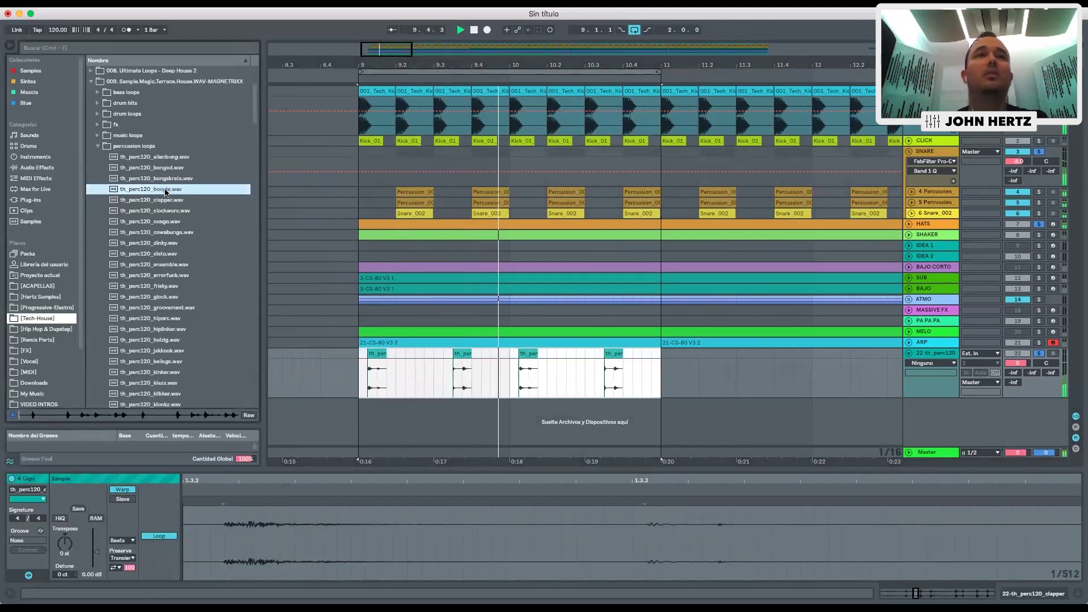
{"action": "left_click", "coordinate": [167, 179]}
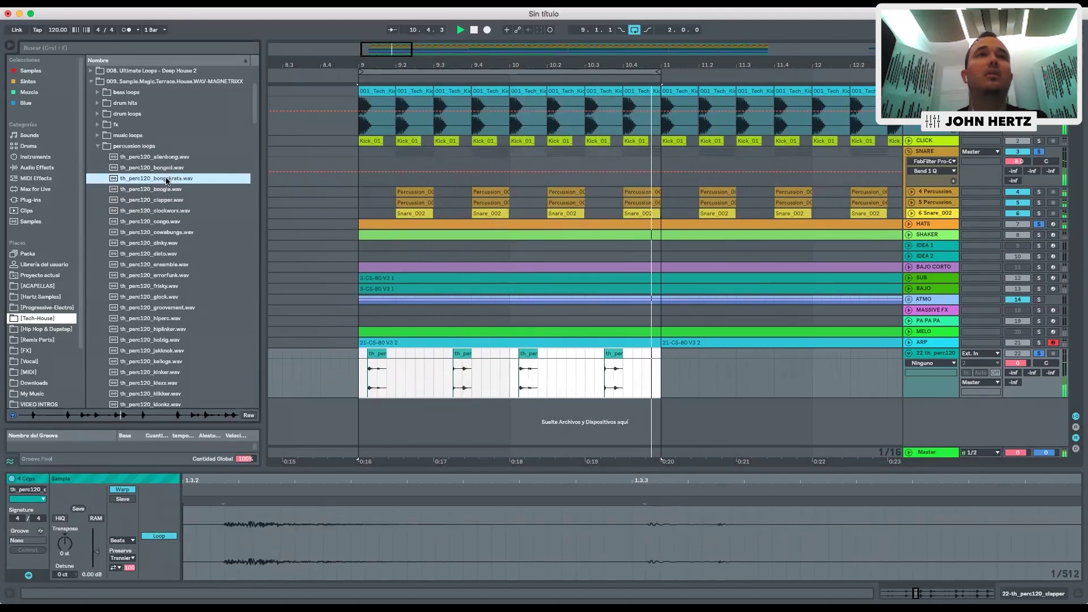
Add th_perc120_bongskrats.wav on a new track at bar 9, solo that track and play it from the start
{"action": "key", "text": "space"}
{"action": "left_click_drag", "start_coordinate": [167, 180], "coordinate": [358, 418]}
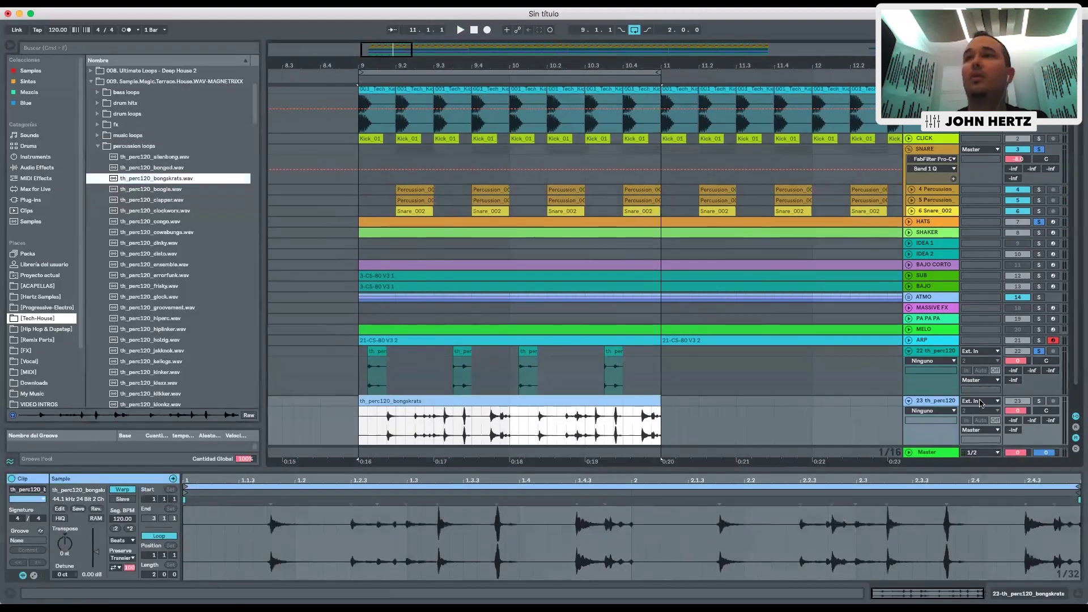
{"action": "left_click", "coordinate": [1038, 401]}
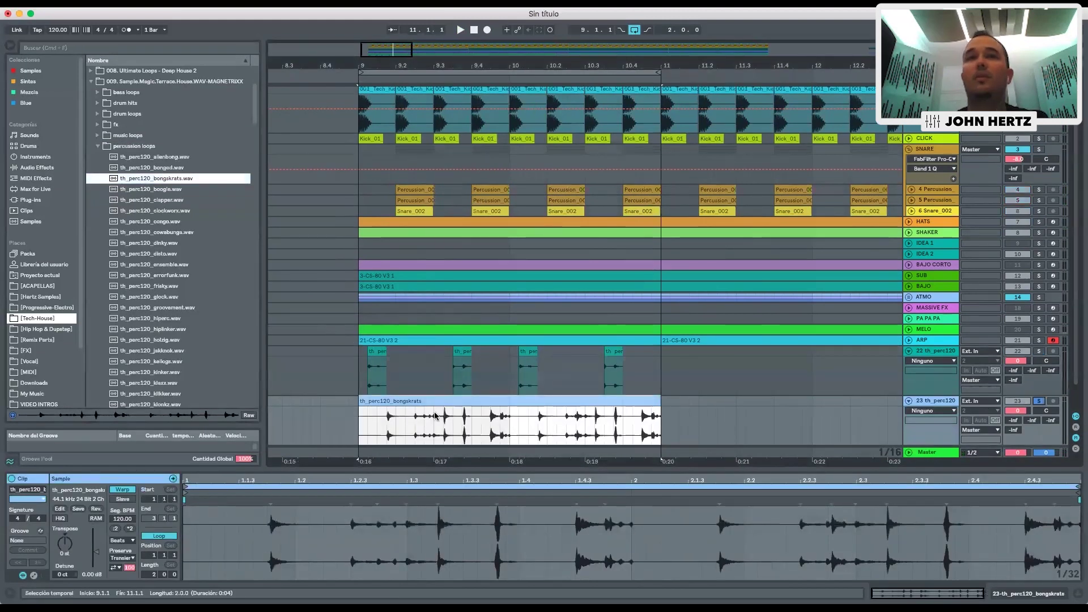
{"action": "left_click", "coordinate": [358, 420]}
{"action": "key", "text": "space"}
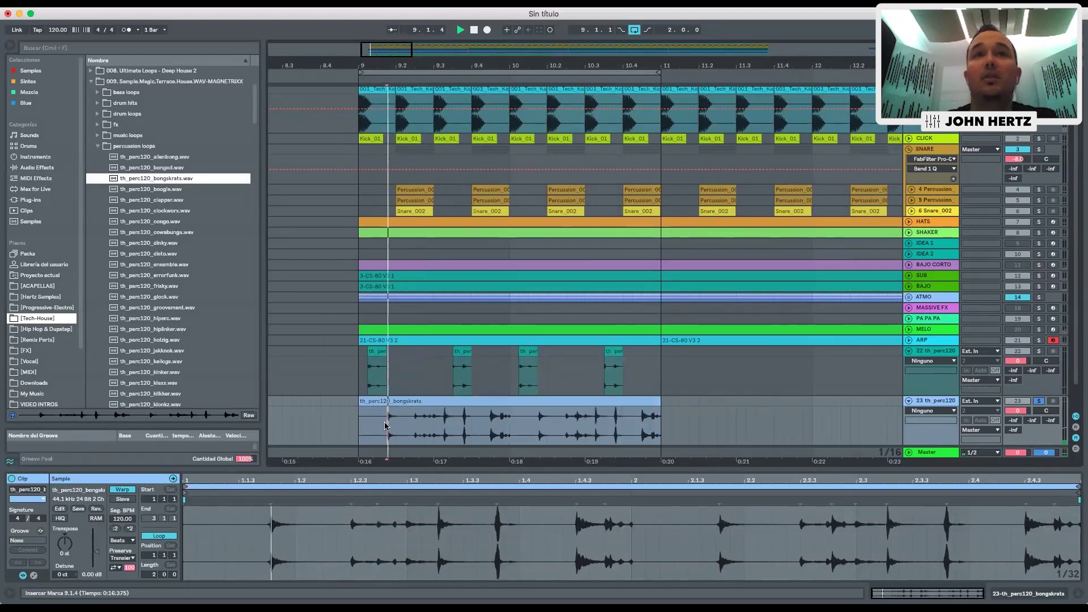
Trim the start of the bongskrats clip to 9.1.4 and play it from 9.2.2
{"action": "left_click_drag", "start_coordinate": [359, 402], "coordinate": [385, 401]}
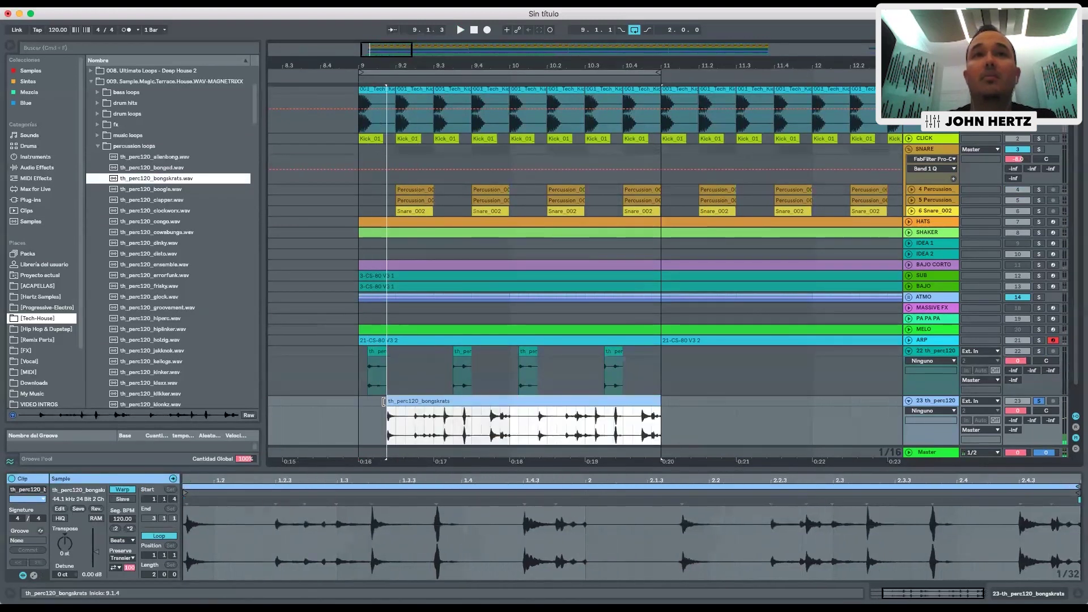
{"action": "left_click", "coordinate": [399, 430]}
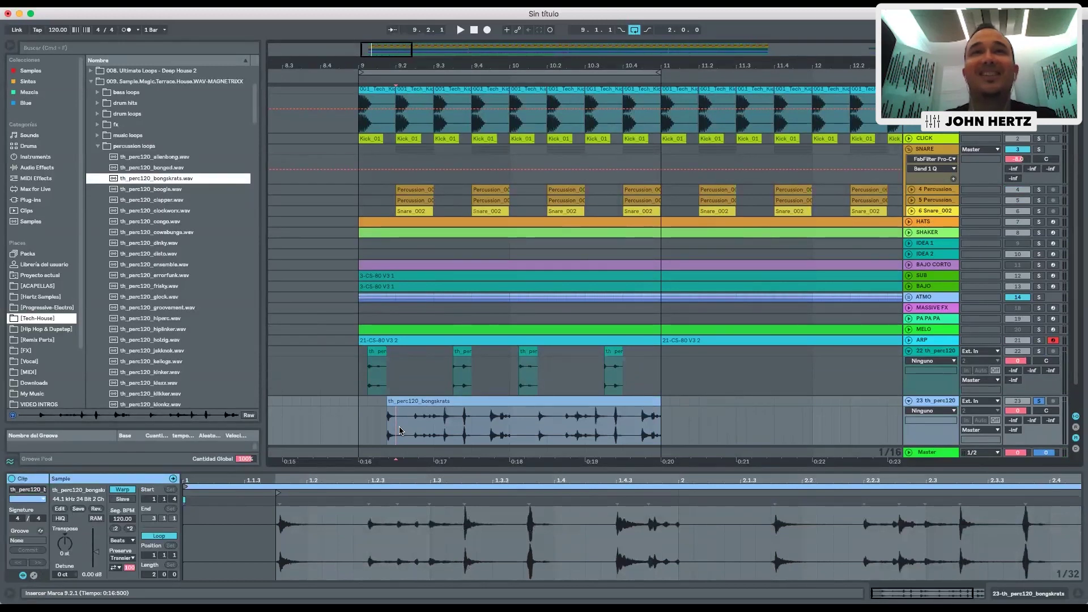
{"action": "left_click", "coordinate": [405, 430]}
{"action": "key", "text": "space"}
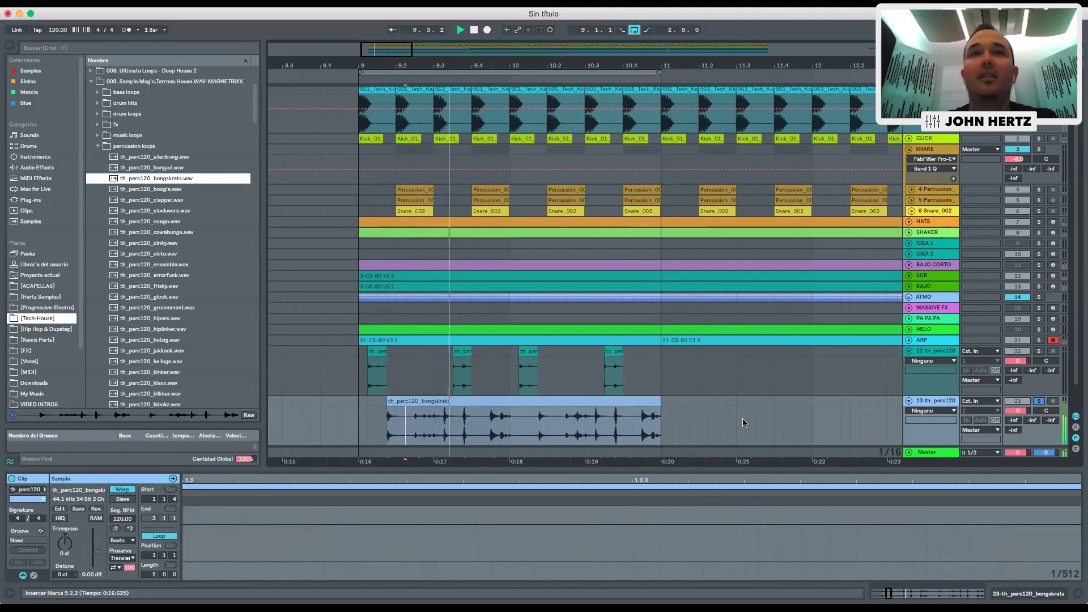
Delete the bongskrats audio from 9.2.2 to 10.1.4 and from 10.2.2 to bar 11, and play from bar 9
{"action": "mouse_move", "coordinate": [406, 425]}
{"action": "left_mouse_down"}
{"action": "mouse_move", "coordinate": [547, 415]}
{"action": "mouse_move", "coordinate": [537, 407]}
{"action": "mouse_move", "coordinate": [539, 425]}
{"action": "mouse_move", "coordinate": [405, 403]}
{"action": "left_mouse_up"}
{"action": "key", "text": "Delete"}
{"action": "left_click_drag", "start_coordinate": [557, 419], "coordinate": [656, 403]}
{"action": "key", "text": "Delete"}
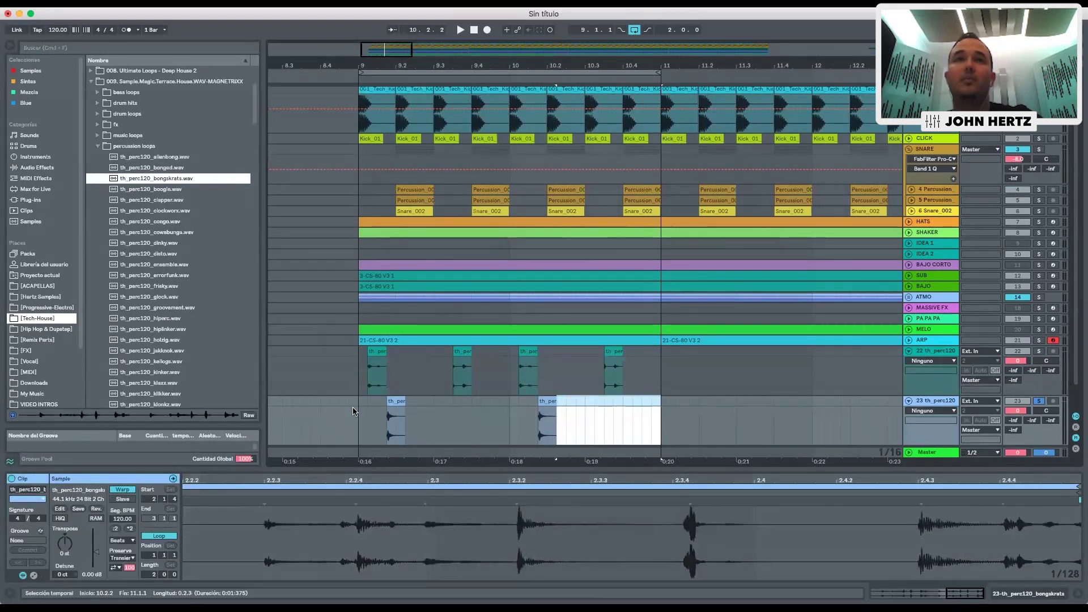
{"action": "left_click", "coordinate": [357, 411]}
{"action": "key", "text": "space"}
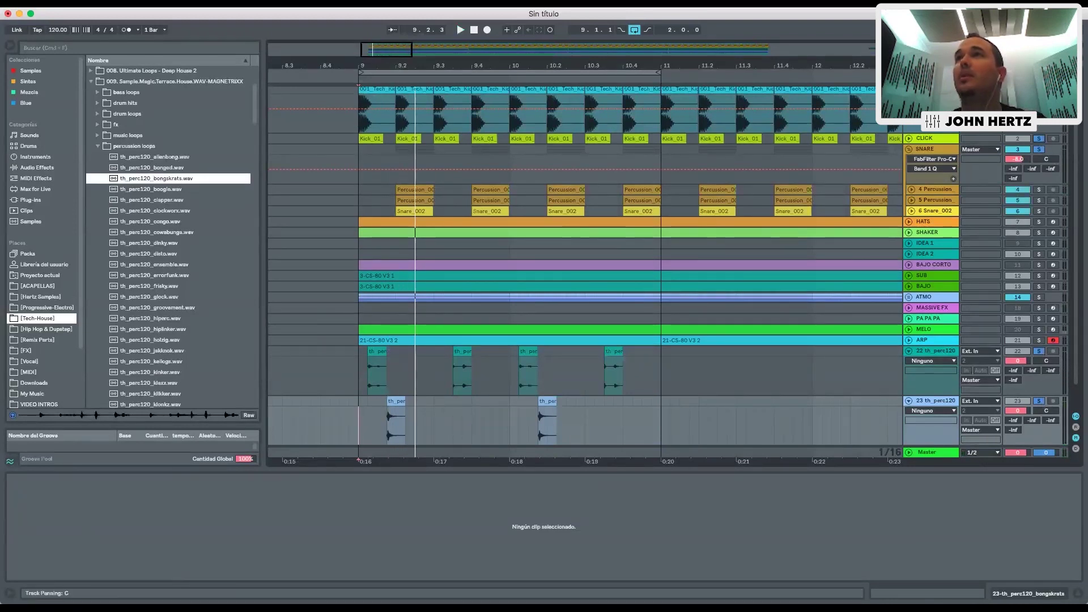
Lower the bongskrats track's volume while the soloed pattern plays, and fold the clapper and bongskrats tracks
{"action": "key", "text": "space"}
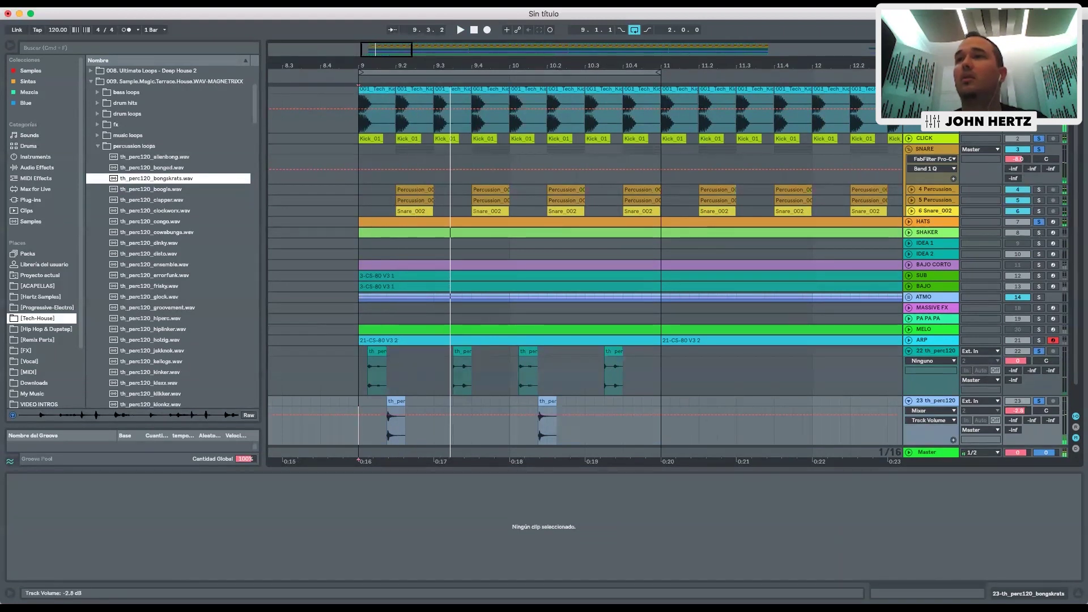
{"action": "left_click_drag", "start_coordinate": [1018, 411], "coordinate": [1022, 413]}
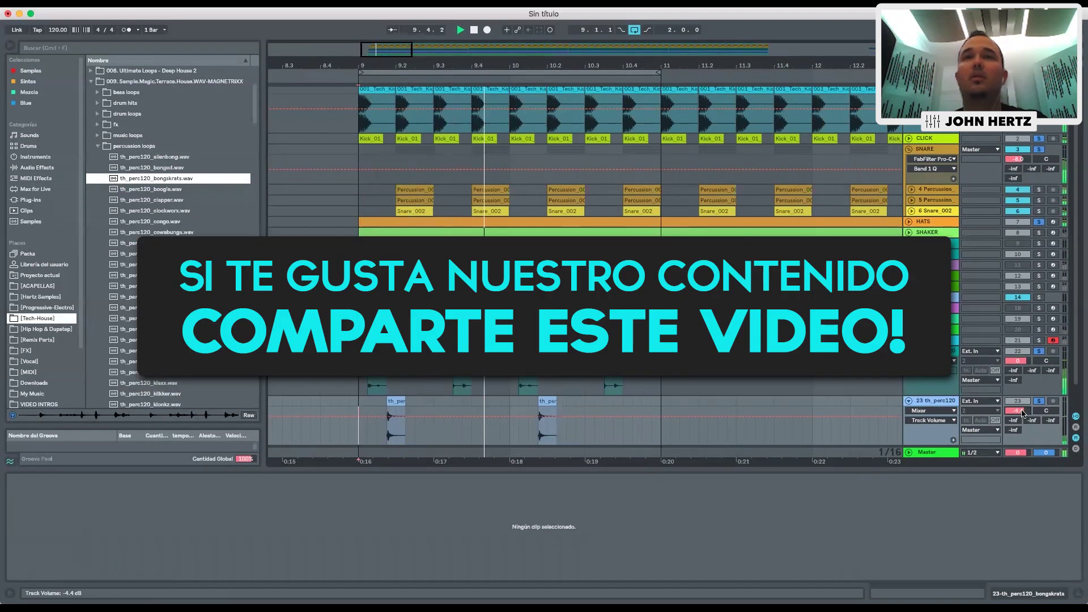
{"action": "left_click_drag", "start_coordinate": [1022, 413], "coordinate": [1018, 411]}
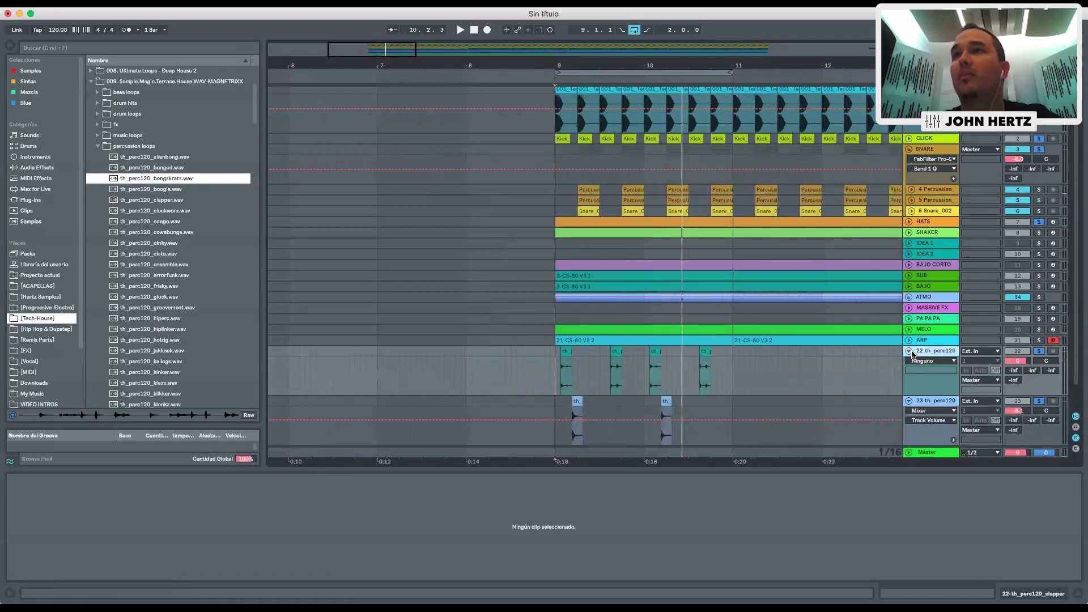
{"action": "left_click", "coordinate": [908, 352]}
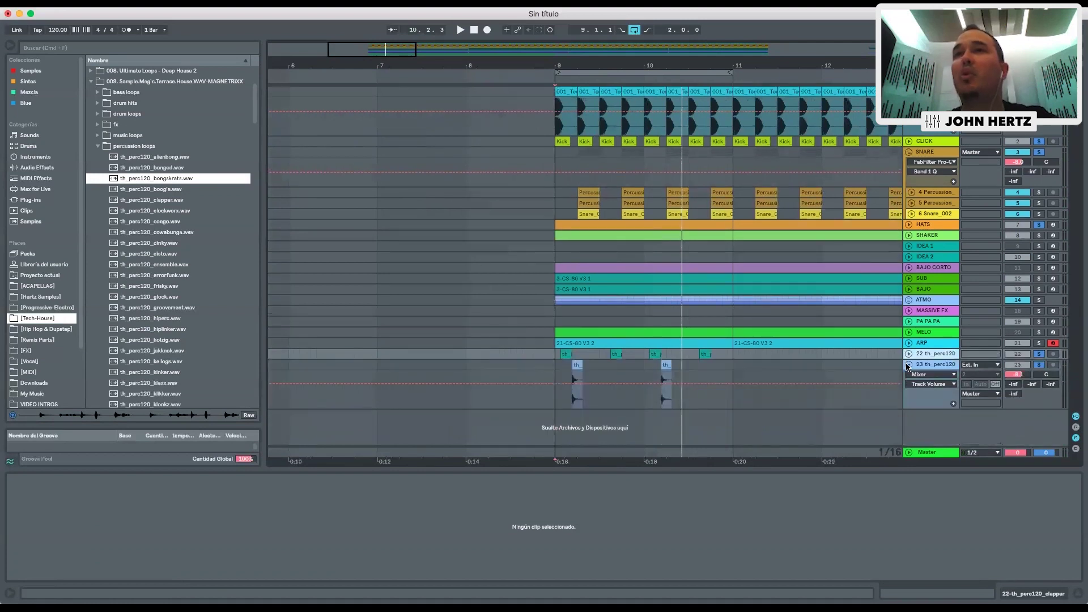
{"action": "left_click", "coordinate": [909, 364]}
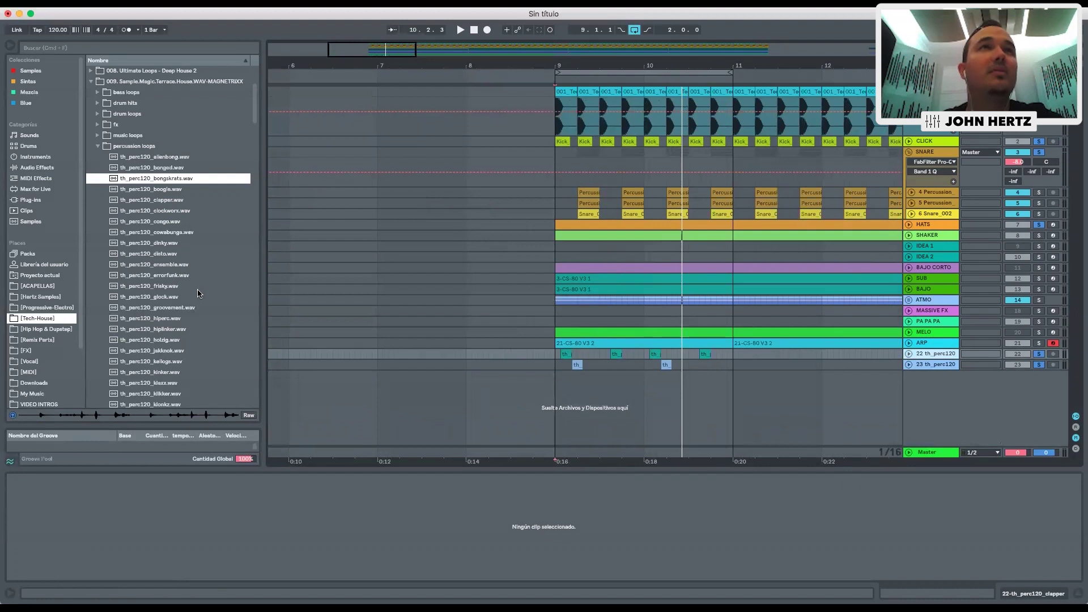
Audition more percussion loops from the sample pack, from th_perc120_cowabunga.wav through to th_perc120_lilbonged.wav
{"action": "left_click", "coordinate": [177, 232]}
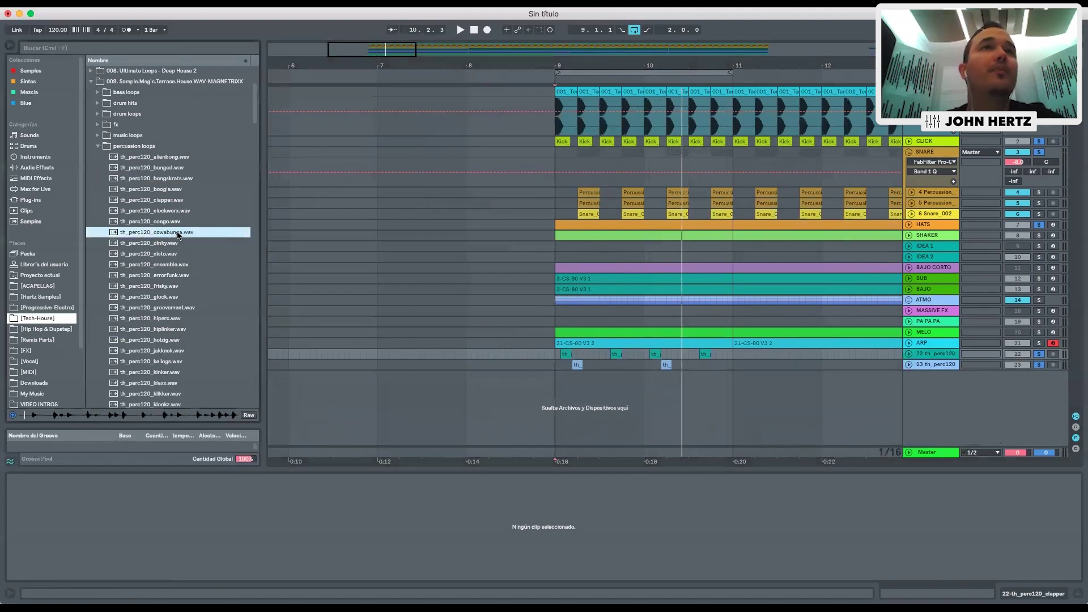
{"action": "key", "text": "Up"}
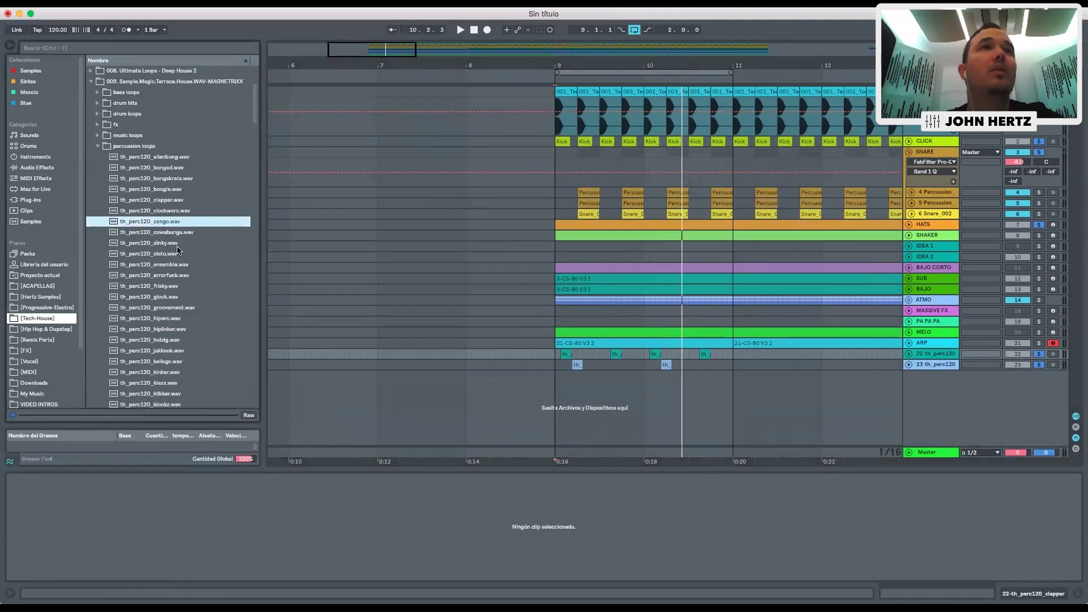
{"action": "scroll", "coordinate": [190, 285], "scroll_direction": "down", "scroll_amount": 3}
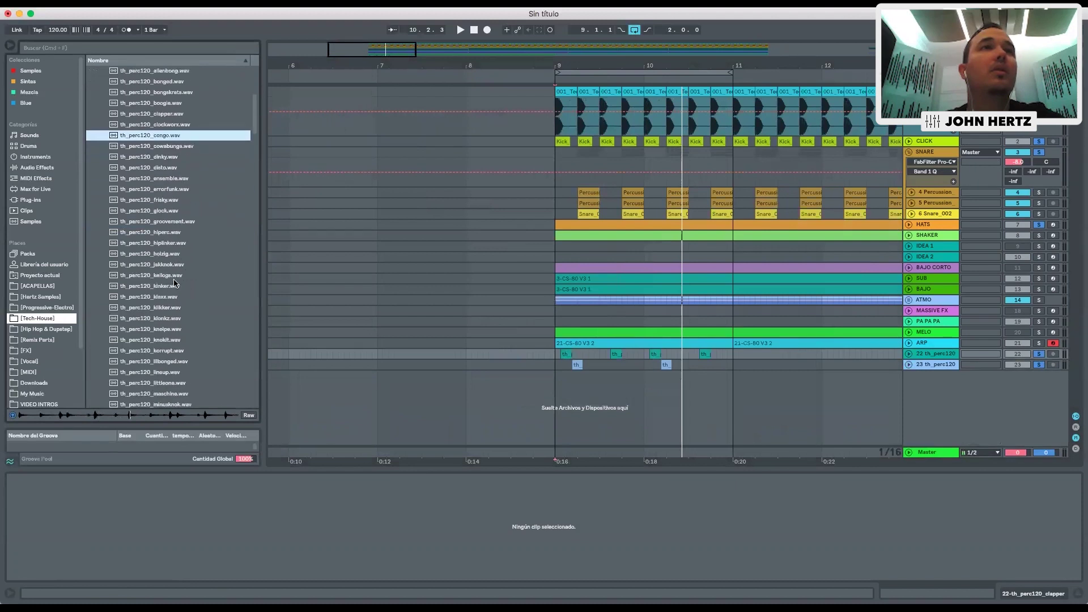
{"action": "left_click", "coordinate": [173, 280]}
{"action": "scroll", "coordinate": [200, 309], "scroll_direction": "down", "scroll_amount": 2}
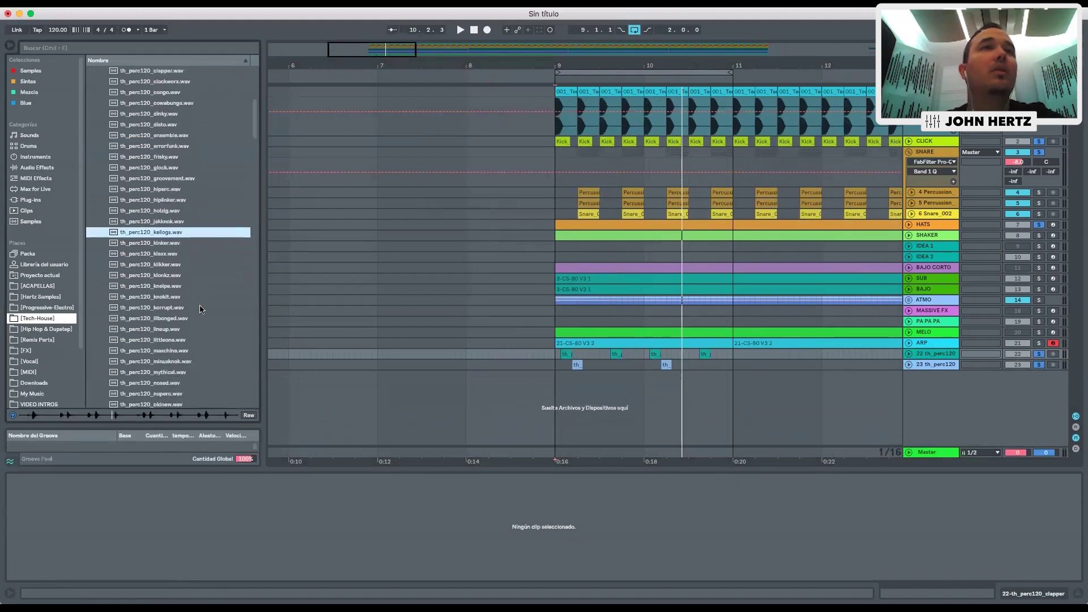
{"action": "left_click", "coordinate": [160, 340]}
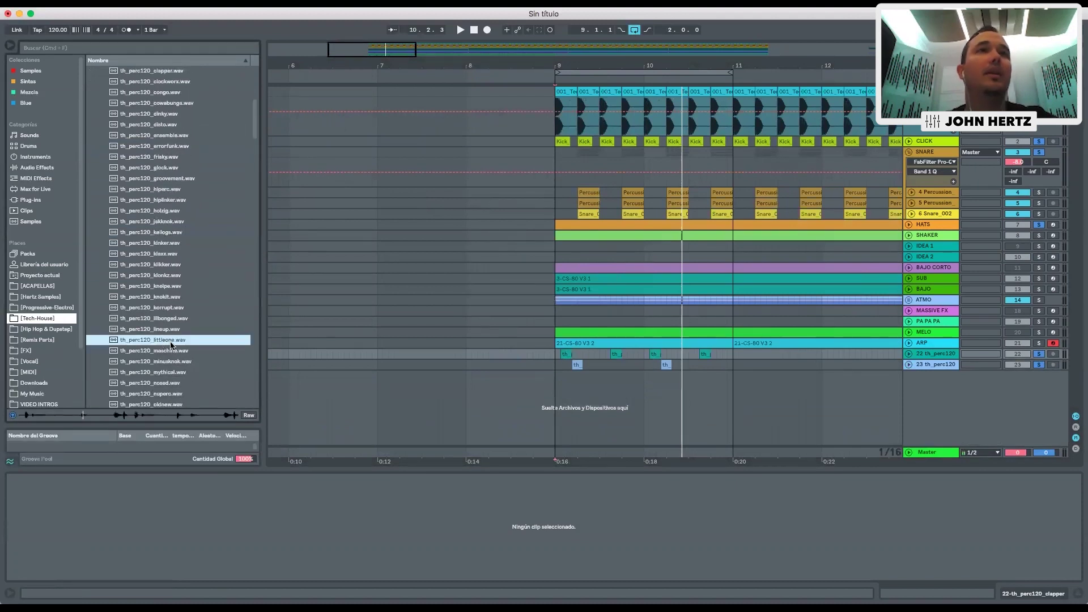
{"action": "left_click", "coordinate": [168, 321]}
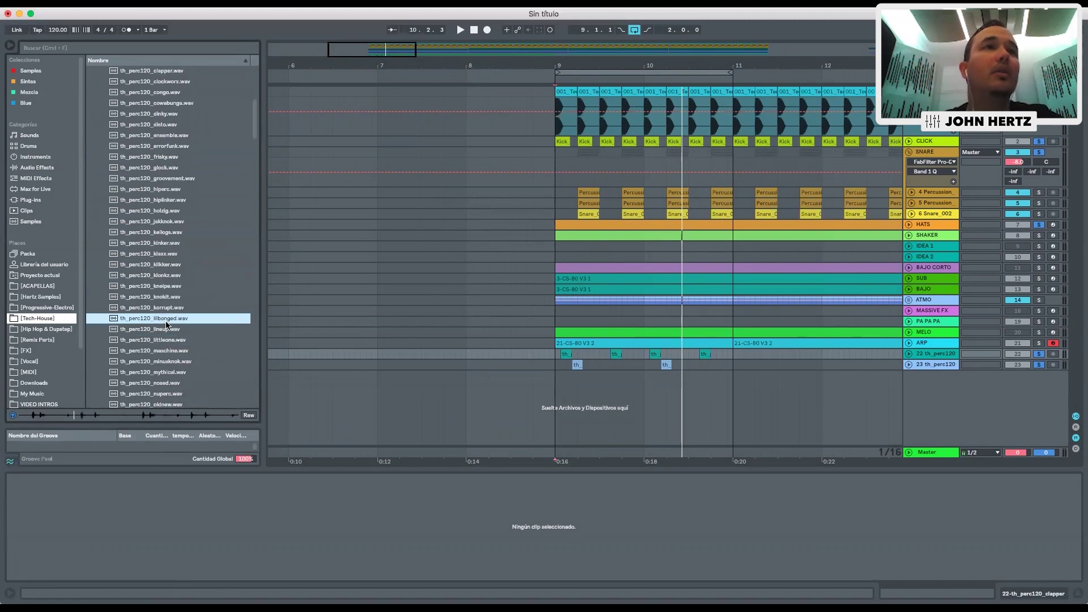
Add th_perc120_lilbonged.wav on a new track at bar 9, solo it and play it with the pattern to find its hits
{"action": "left_click_drag", "start_coordinate": [162, 321], "coordinate": [546, 389]}
{"action": "key", "text": "space"}
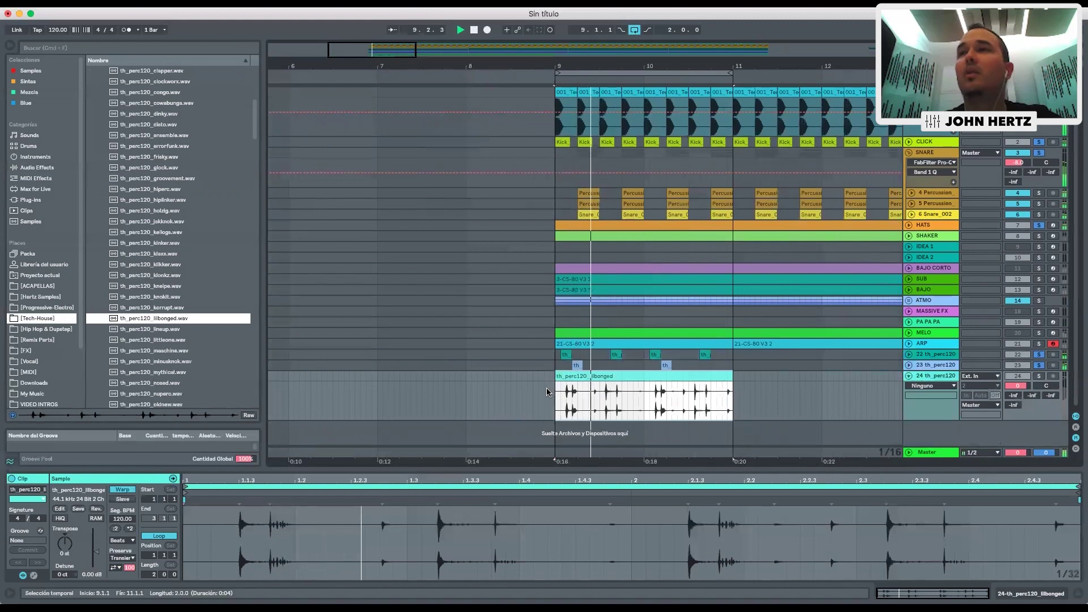
{"action": "key", "text": "space"}
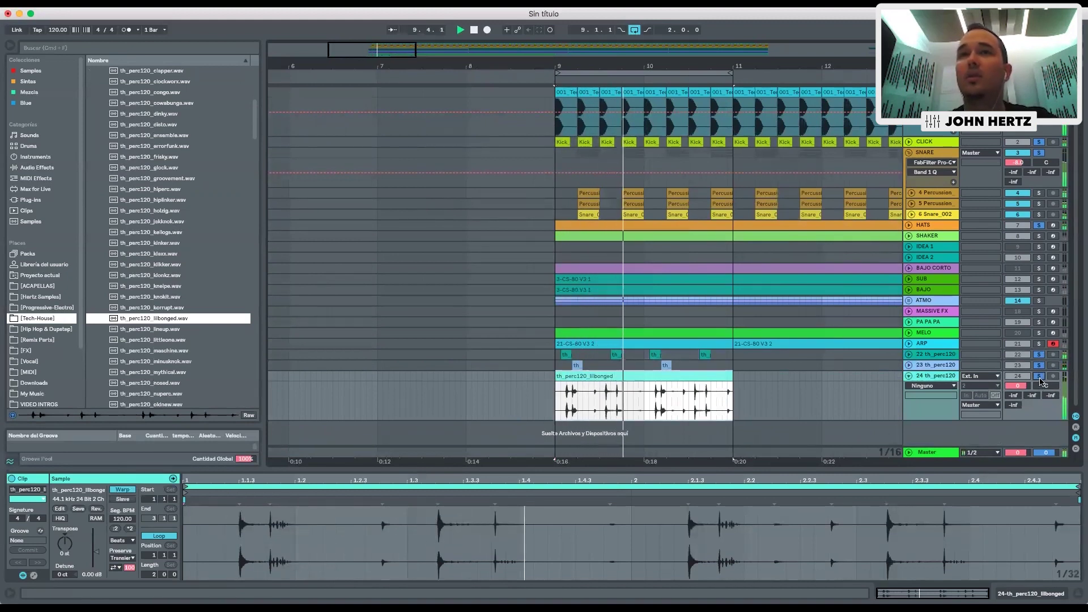
{"action": "key", "text": "space"}
{"action": "left_click_drag", "start_coordinate": [614, 64], "coordinate": [583, 365]}
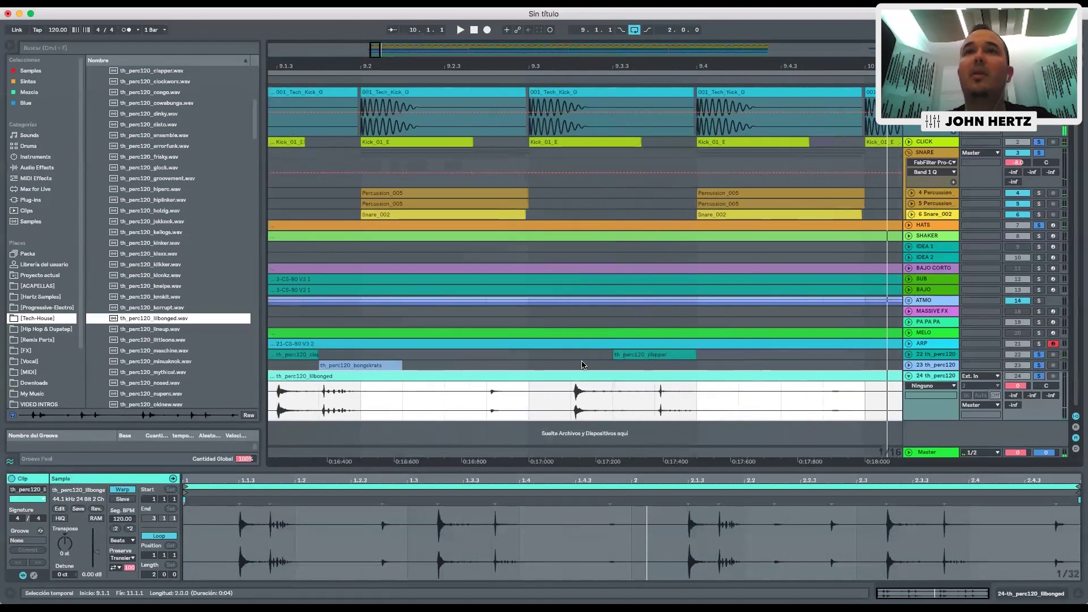
{"action": "key", "text": "space"}
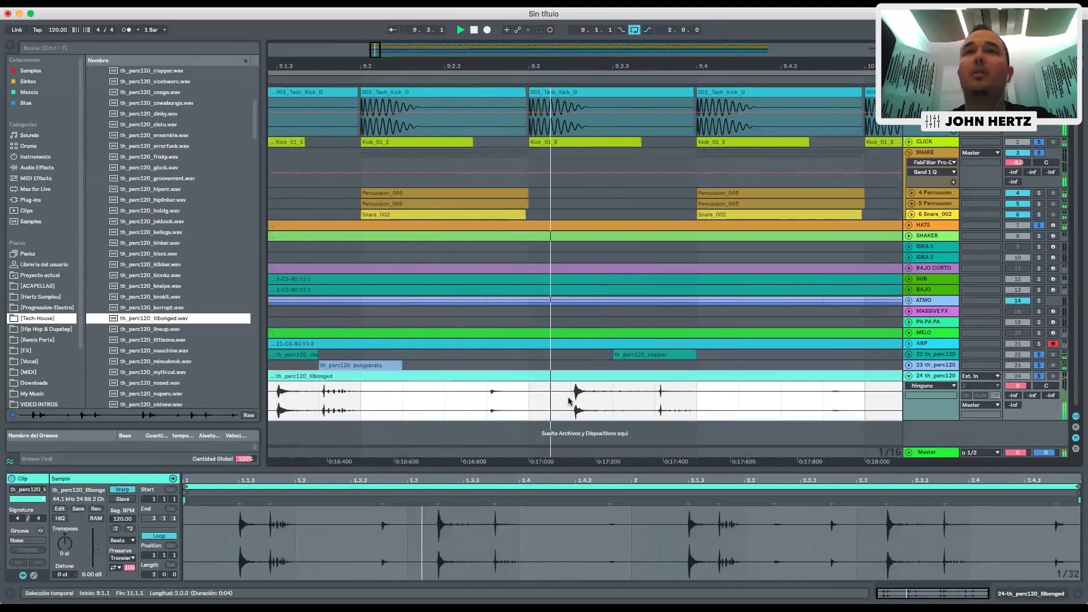
{"action": "key", "text": "space"}
{"action": "left_click_drag", "start_coordinate": [578, 65], "coordinate": [578, 6]}
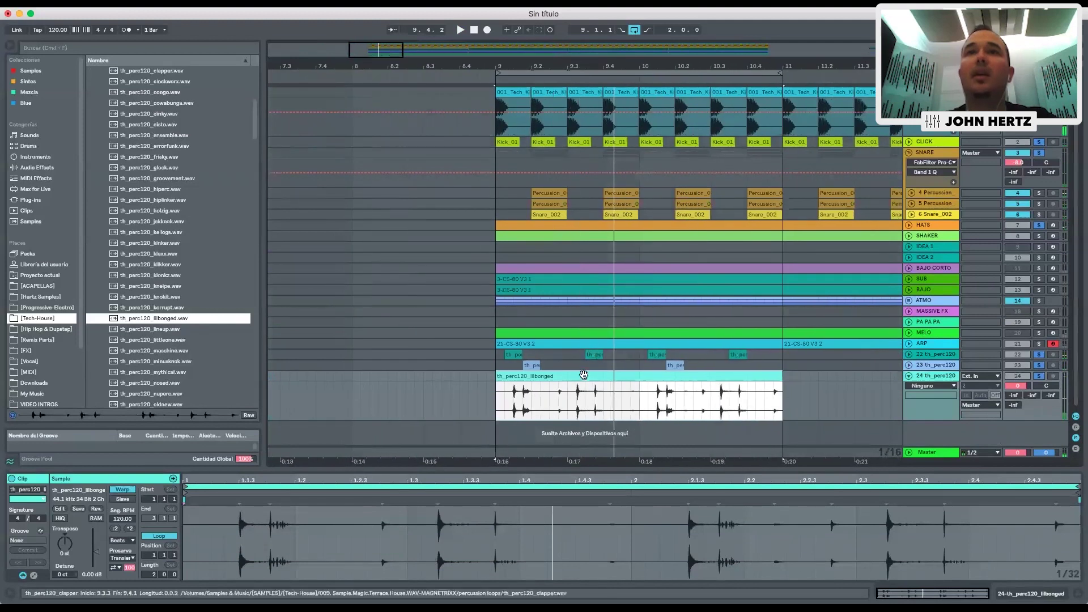
Delete the lilbonged audio from 9.1.4 to 9.3.2 and from bar 9 to 9.1.3
{"action": "left_click_drag", "start_coordinate": [577, 391], "coordinate": [525, 381]}
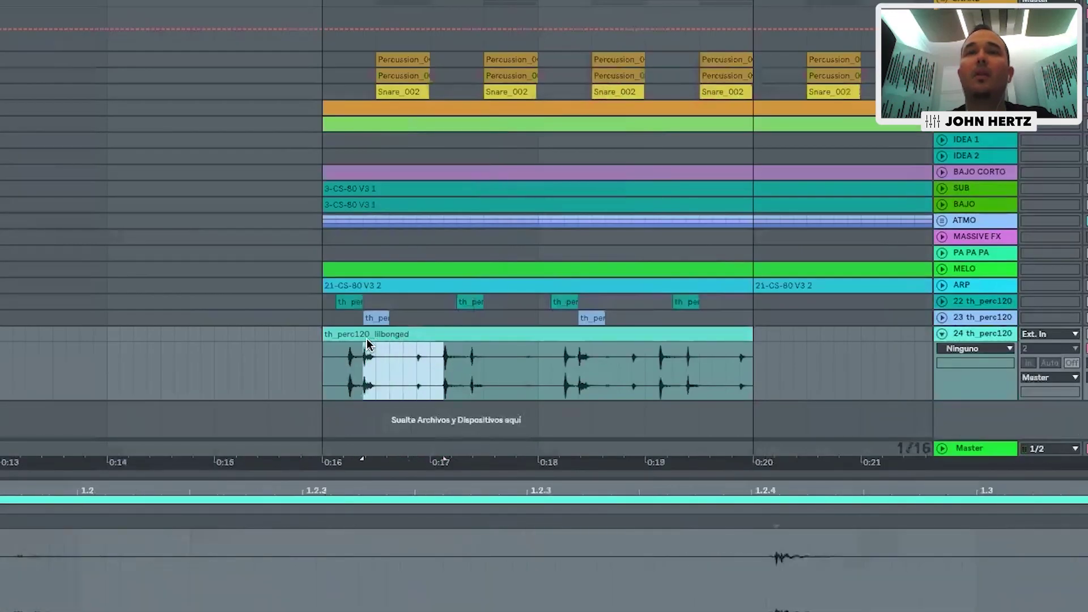
{"action": "left_click_drag", "start_coordinate": [367, 343], "coordinate": [323, 353]}
{"action": "key", "text": "Delete"}
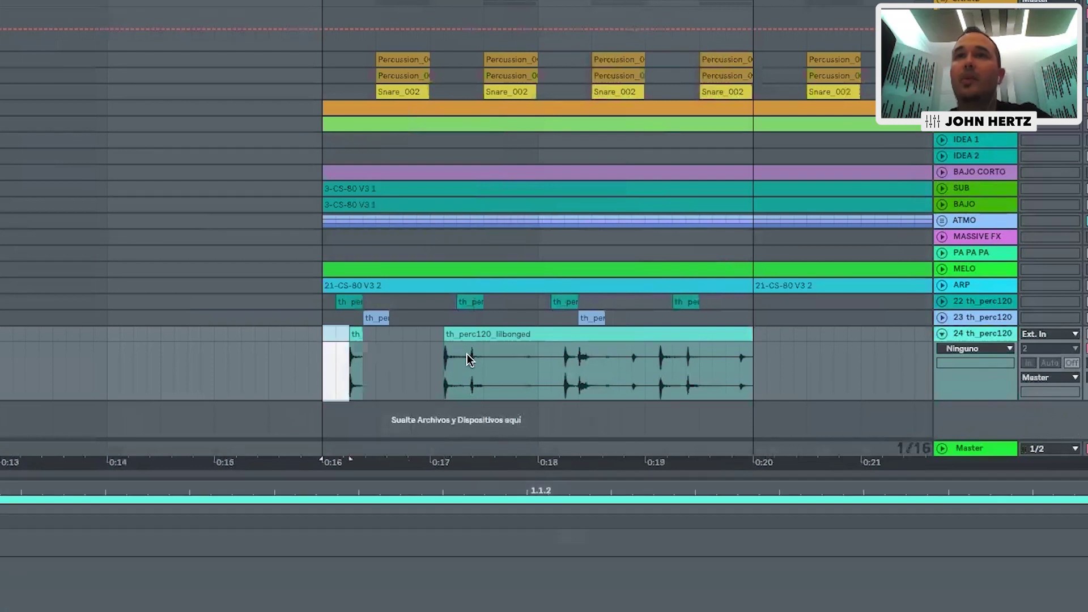
Delete the remaining stretches of lilbonged audio up to bar 11, leaving only three short hits, and play the pattern from bar 9
{"action": "left_click_drag", "start_coordinate": [654, 365], "coordinate": [538, 347]}
{"action": "key", "text": "Delete"}
{"action": "left_click_drag", "start_coordinate": [673, 352], "coordinate": [746, 333]}
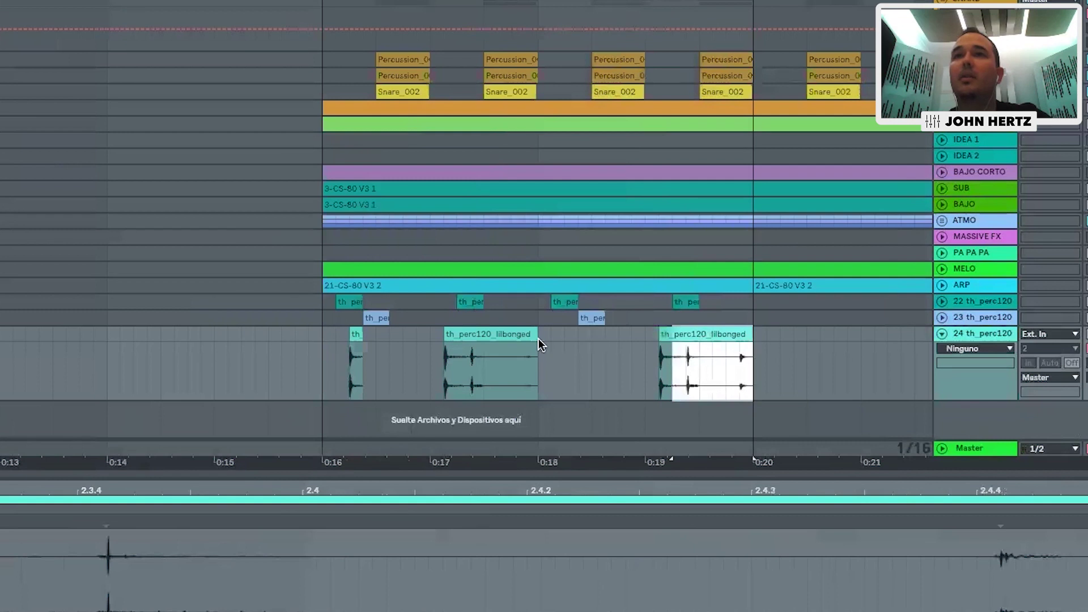
{"action": "key", "text": "Delete"}
{"action": "left_click_drag", "start_coordinate": [543, 351], "coordinate": [467, 337]}
{"action": "key", "text": "Delete"}
{"action": "left_click_drag", "start_coordinate": [545, 336], "coordinate": [453, 337]}
{"action": "key", "text": "Delete"}
{"action": "left_click", "coordinate": [317, 354]}
{"action": "key", "text": "space"}
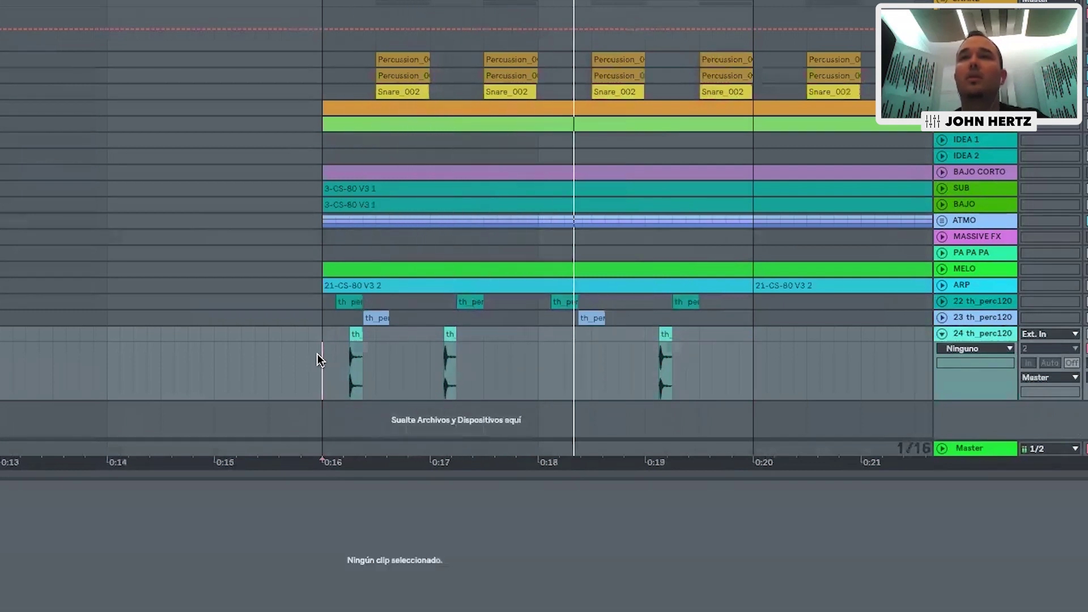
{"action": "key", "text": "space"}
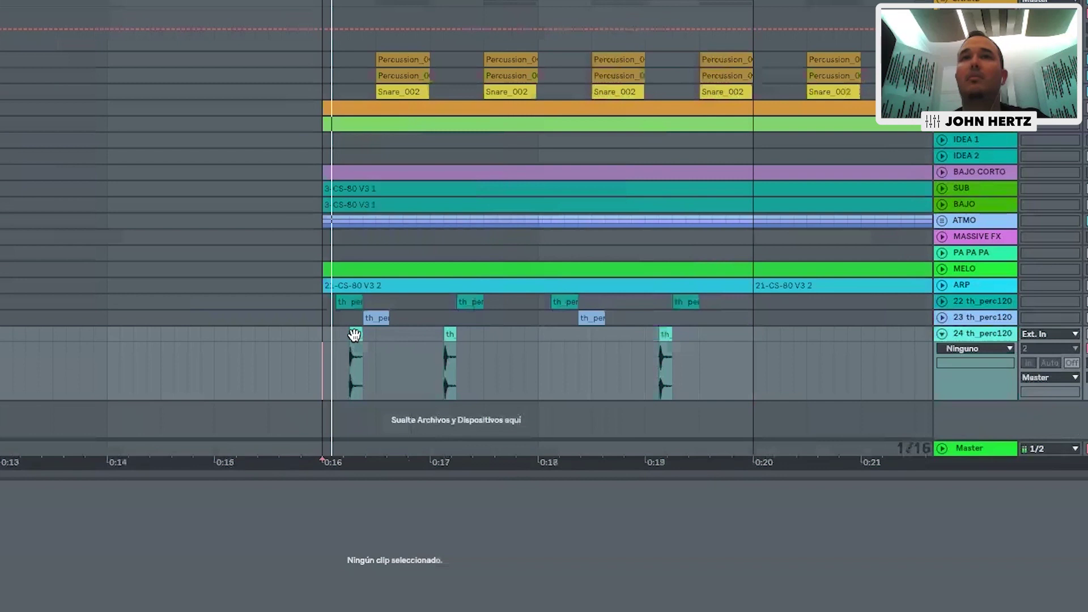
Move the first lilbonged hit to just before bar 10 and play the pattern again from bar 9
{"action": "left_click", "coordinate": [354, 335]}
{"action": "left_click_drag", "start_coordinate": [354, 335], "coordinate": [520, 343]}
{"action": "left_click", "coordinate": [322, 355]}
{"action": "key", "text": "space"}
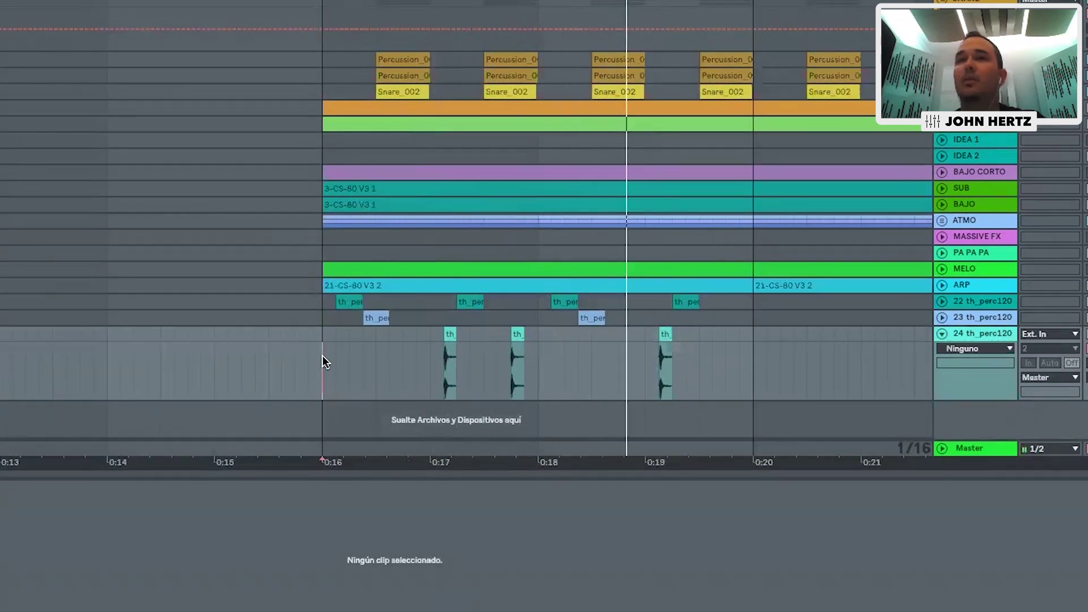
{"action": "key", "text": "space"}
{"action": "key", "text": "space"}
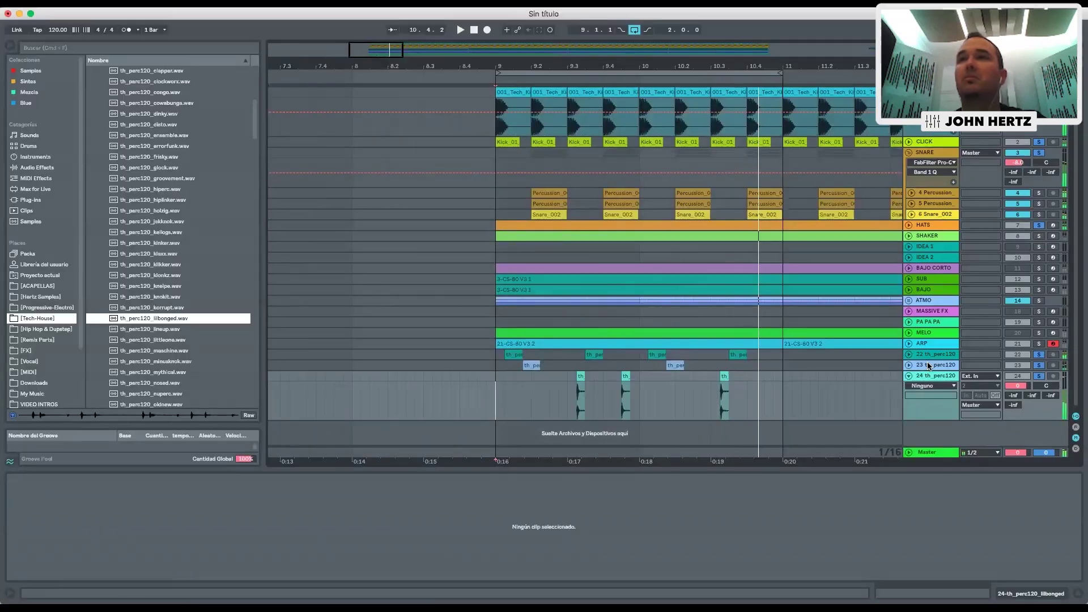
Group the clapper, bongskrats and lilbonged tracks and unfold the grouped tracks
{"action": "left_click", "coordinate": [982, 300]}
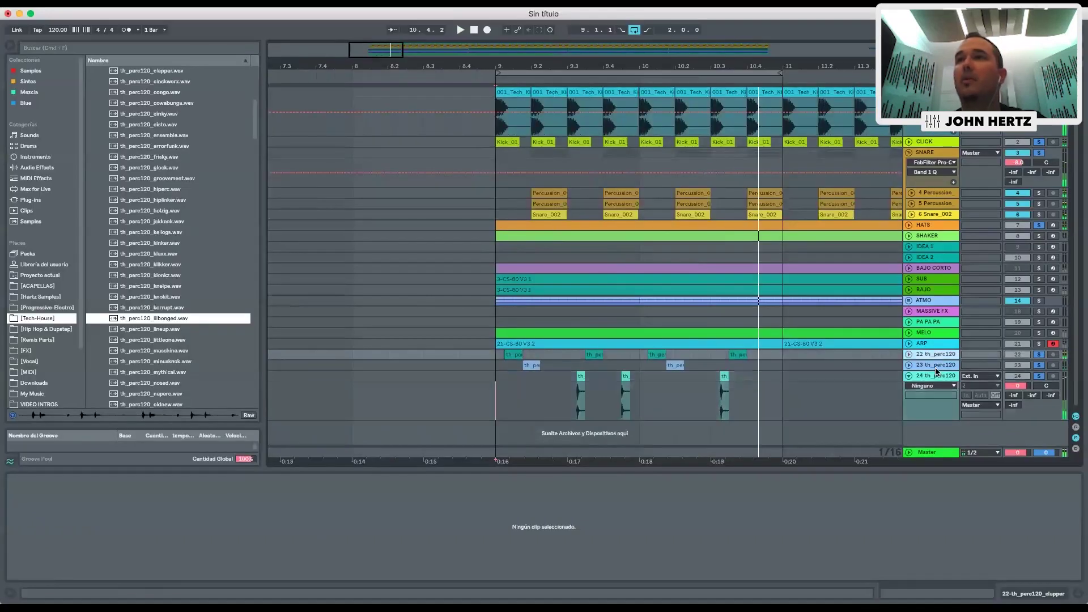
{"action": "left_click", "coordinate": [936, 374]}
{"action": "right_click", "coordinate": [937, 359]}
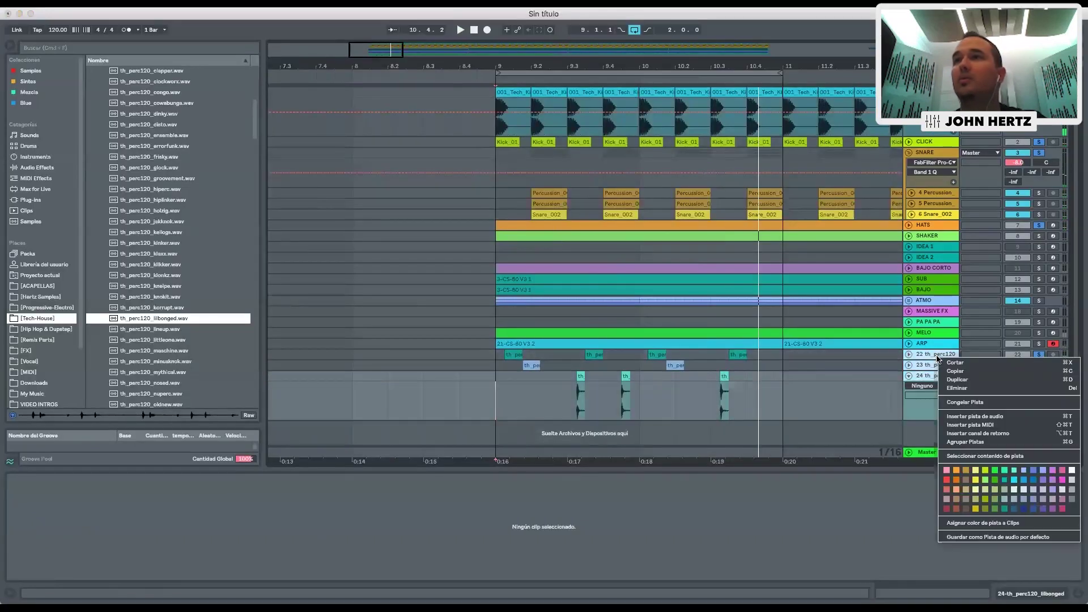
{"action": "left_click", "coordinate": [988, 441]}
{"action": "left_click", "coordinate": [911, 354]}
{"action": "scroll", "coordinate": [915, 357], "scroll_direction": "down", "scroll_amount": 2}
{"action": "left_click", "coordinate": [911, 361]}
{"action": "scroll", "coordinate": [929, 356], "scroll_direction": "down", "scroll_amount": 2}
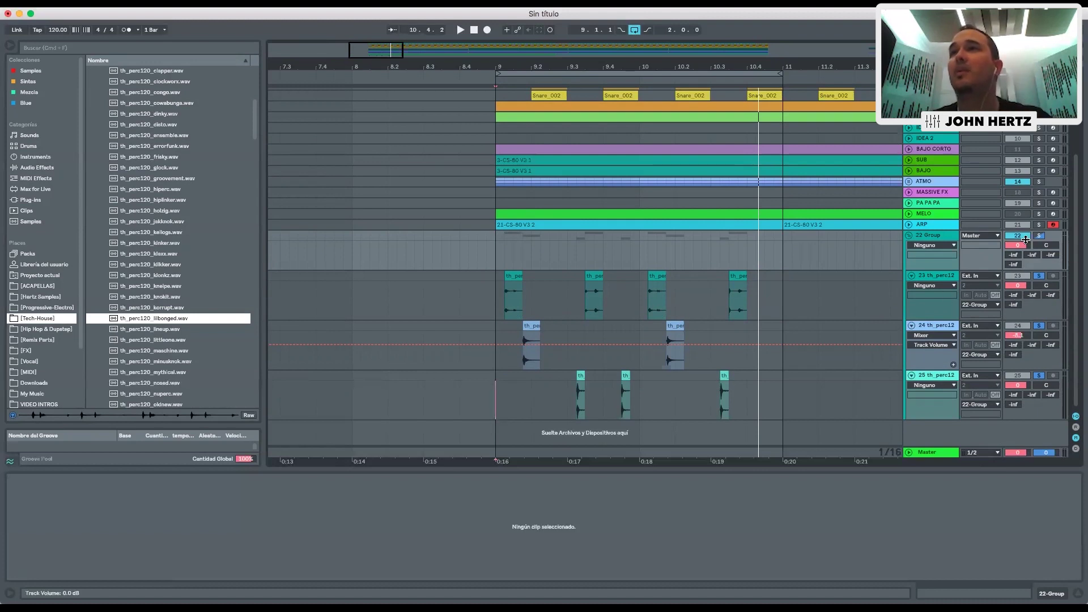
Fine-tune the bongskrats track's volume and set the lilbonged track's volume to -5.0 dB during playback
{"action": "key", "text": "space"}
{"action": "left_click_drag", "start_coordinate": [1018, 336], "coordinate": [1018, 338]}
{"action": "left_click_drag", "start_coordinate": [1018, 385], "coordinate": [1017, 392]}
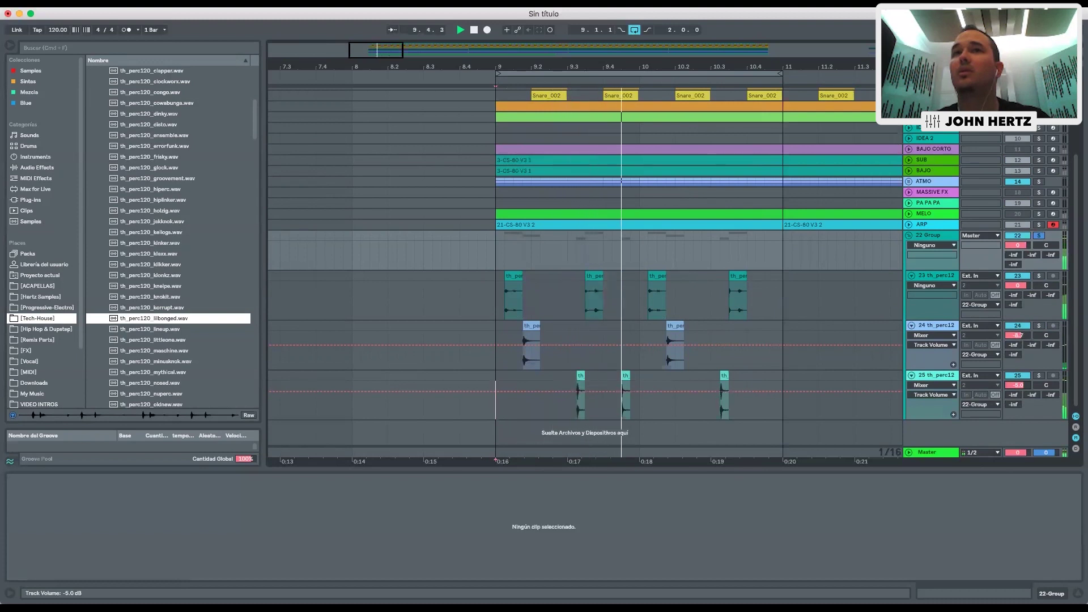
Reduce the height of the clapper, bongskrats and lilbonged tracks inside the group
{"action": "left_click", "coordinate": [936, 316]}
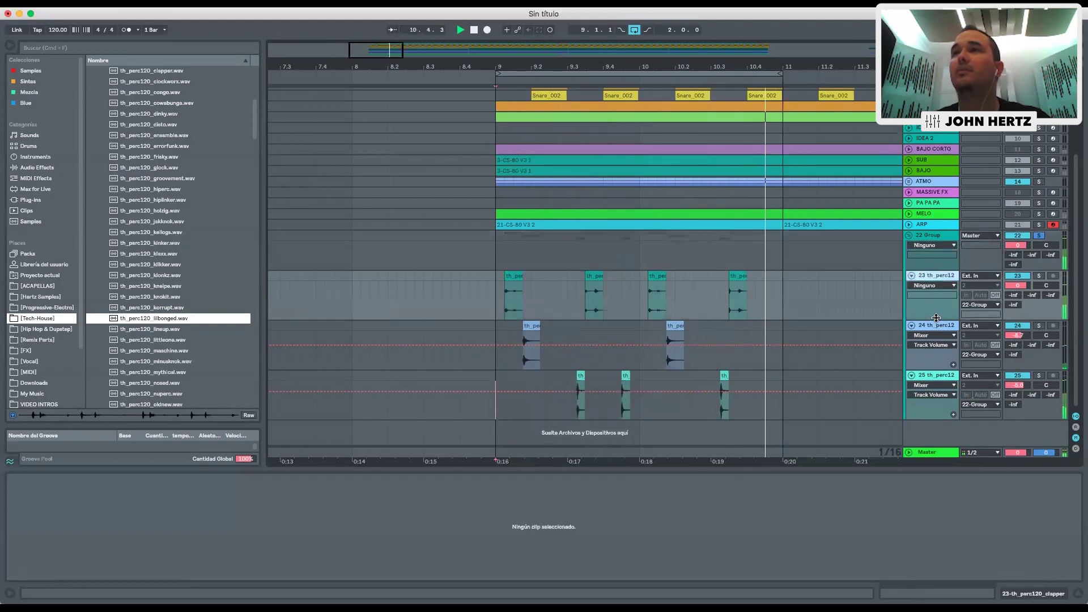
{"action": "left_click_drag", "start_coordinate": [936, 318], "coordinate": [936, 292]}
{"action": "left_click_drag", "start_coordinate": [936, 340], "coordinate": [935, 313]}
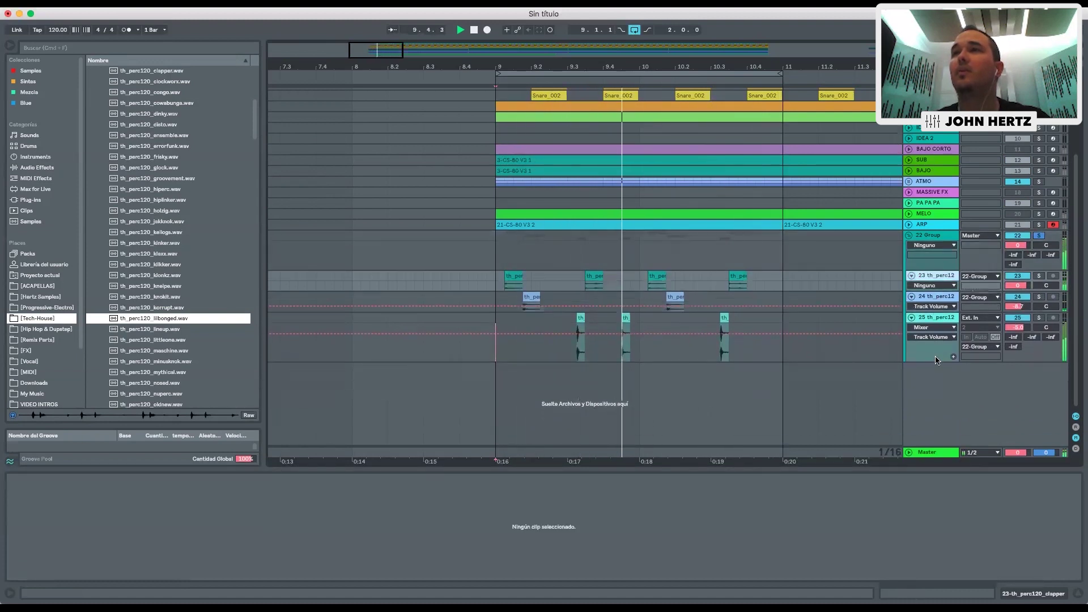
{"action": "left_click_drag", "start_coordinate": [935, 361], "coordinate": [934, 333]}
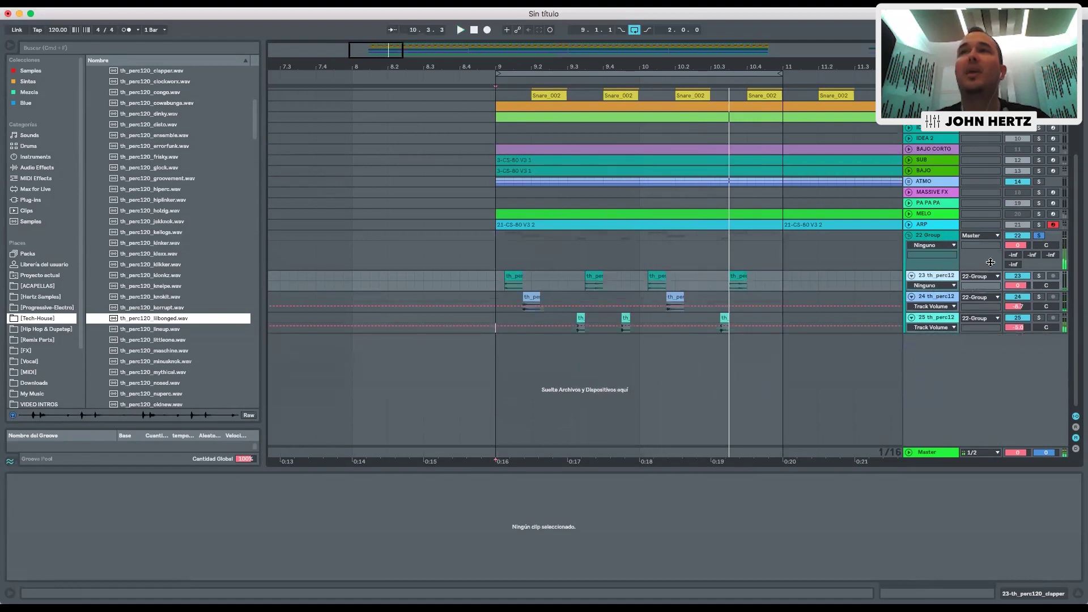
Turn off the solos and play the full mix from bar 9 to judge the percussion group in context
{"action": "scroll", "coordinate": [1047, 245], "scroll_direction": "up", "scroll_amount": 5}
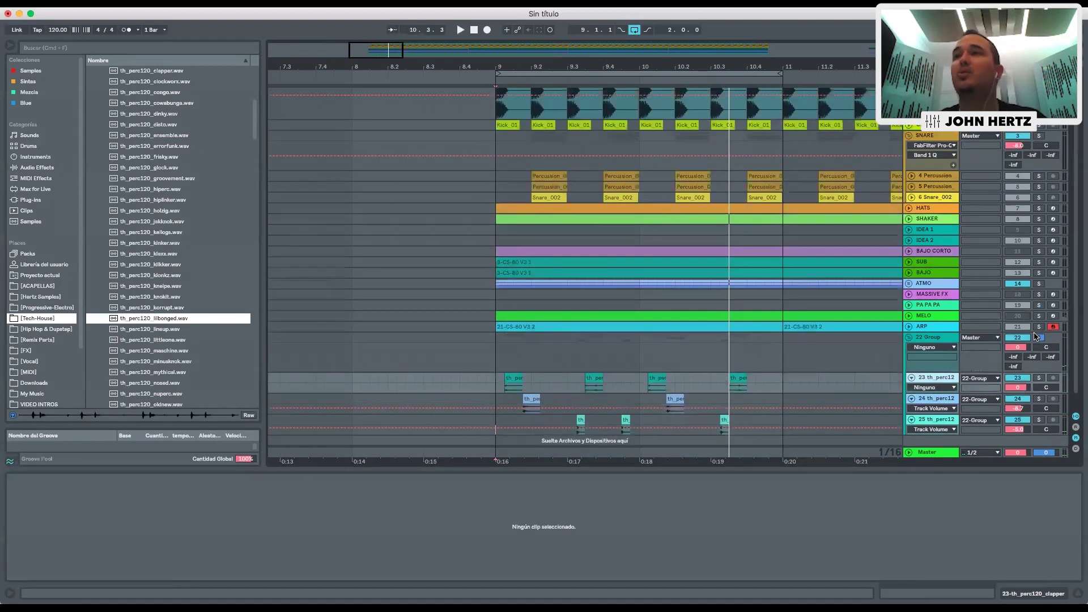
{"action": "key", "text": "space"}
{"action": "left_click", "coordinate": [497, 359]}
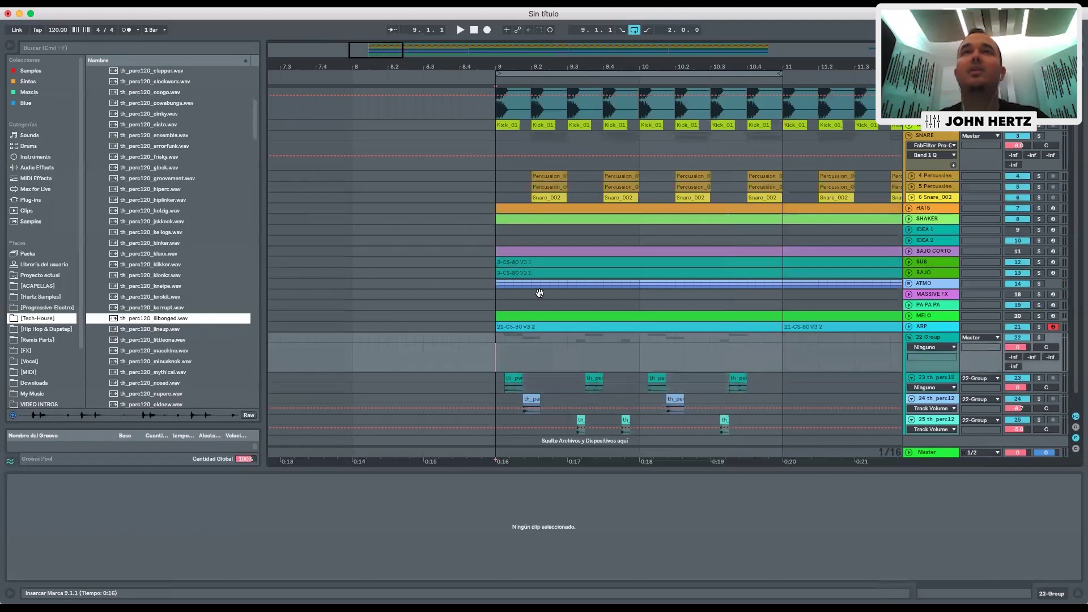
{"action": "left_click_drag", "start_coordinate": [577, 69], "coordinate": [449, 72]}
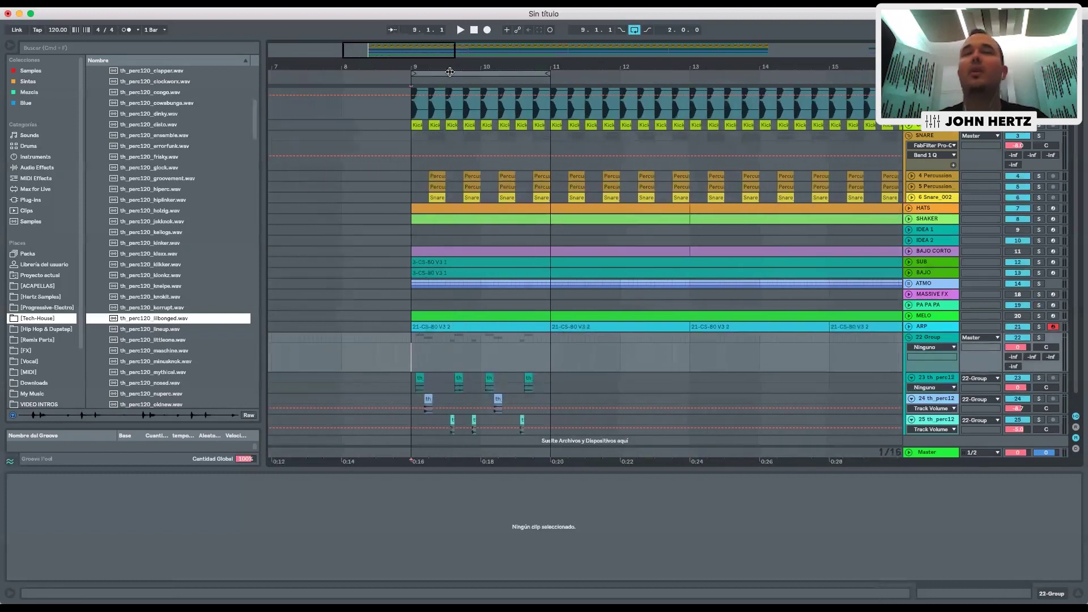
{"action": "key", "text": "space"}
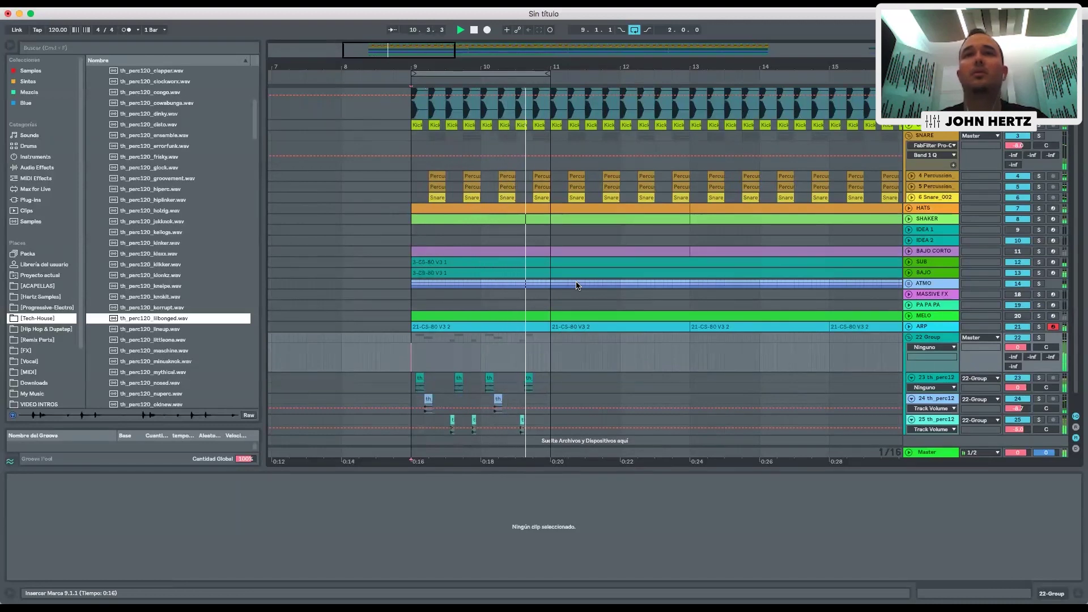
{"action": "key", "text": "space"}
{"action": "scroll", "coordinate": [541, 388], "scroll_direction": "down", "scroll_amount": 1}
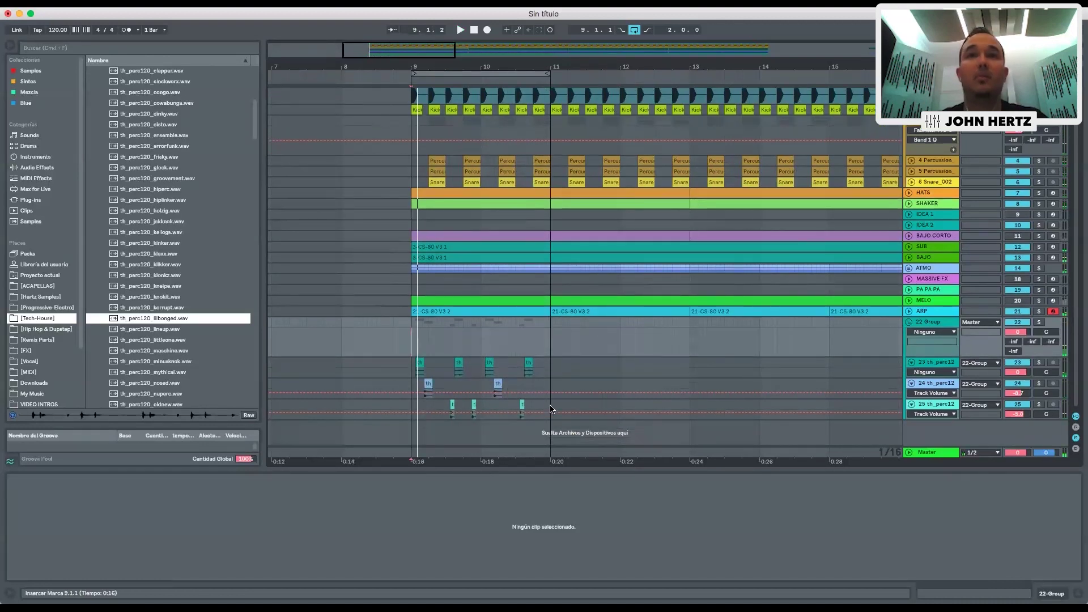
{"action": "key", "text": "space"}
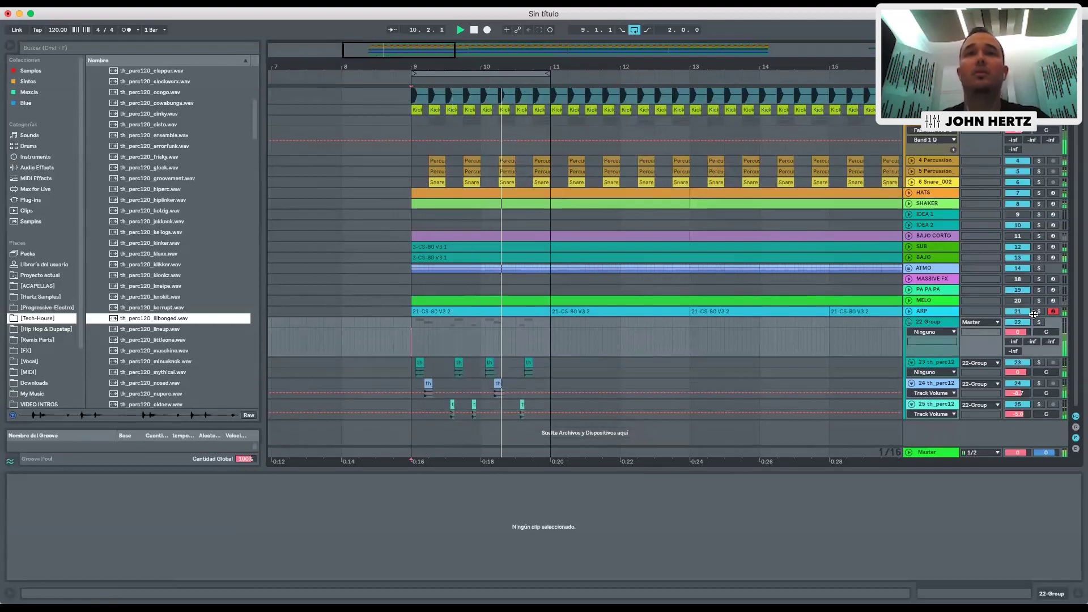
{"action": "key", "text": "space"}
Look closely at the placement of the percussion hits between bars 9 and 11 and replay the full mix
{"action": "left_click_drag", "start_coordinate": [514, 67], "coordinate": [673, 130]}
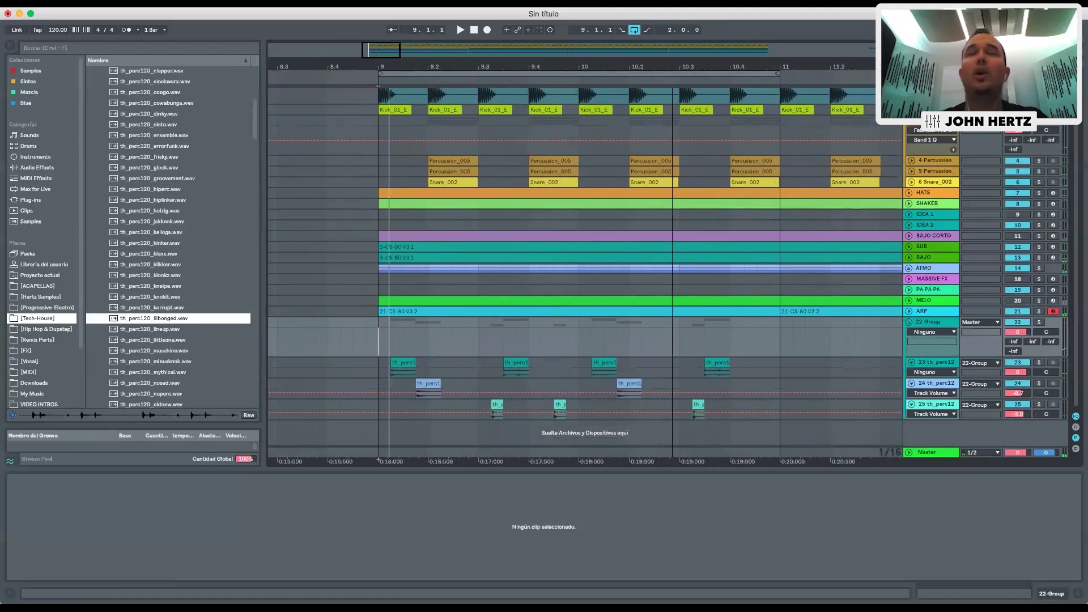
{"action": "left_click", "coordinate": [379, 407]}
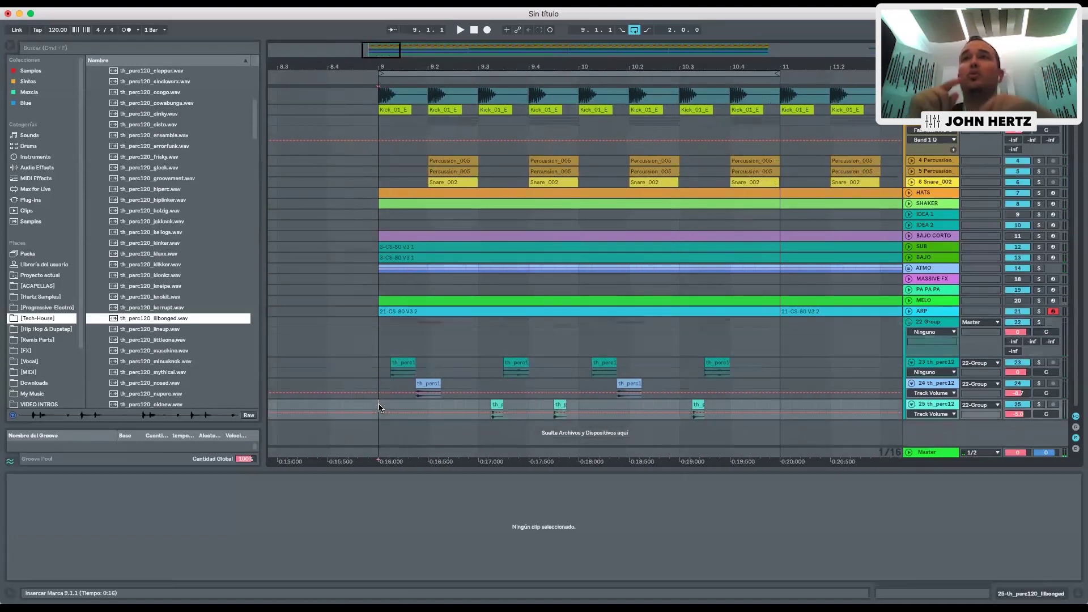
{"action": "left_click", "coordinate": [558, 406]}
{"action": "left_click", "coordinate": [382, 366]}
{"action": "key", "text": "space"}
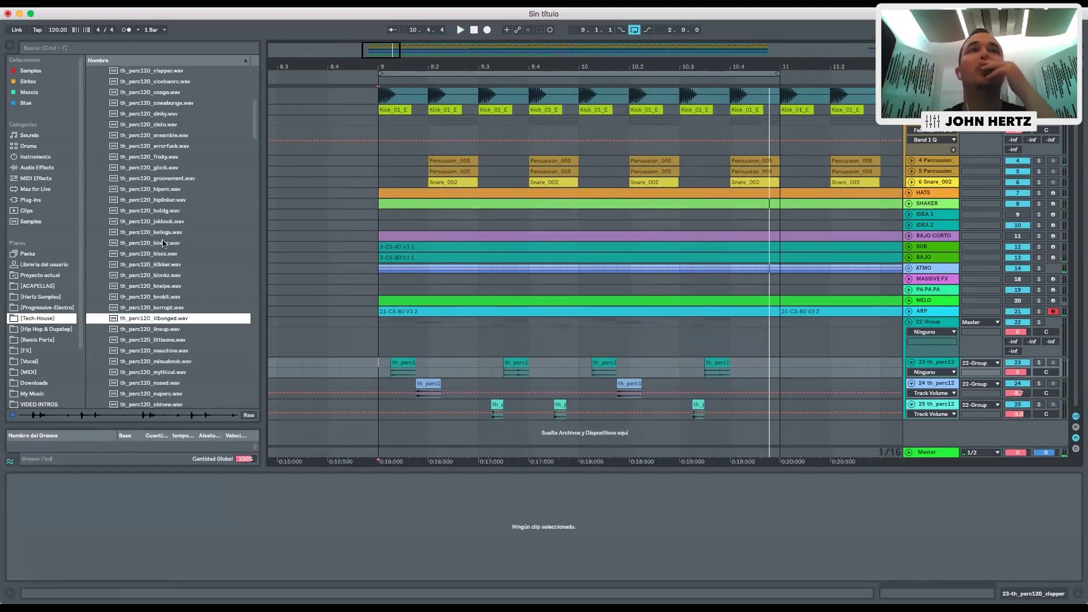
Add th_perc120_alienbong.wav on a new track at bar 9 and solo it with the pattern
{"action": "scroll", "coordinate": [163, 249], "scroll_direction": "up", "scroll_amount": 8}
{"action": "left_click", "coordinate": [165, 277]}
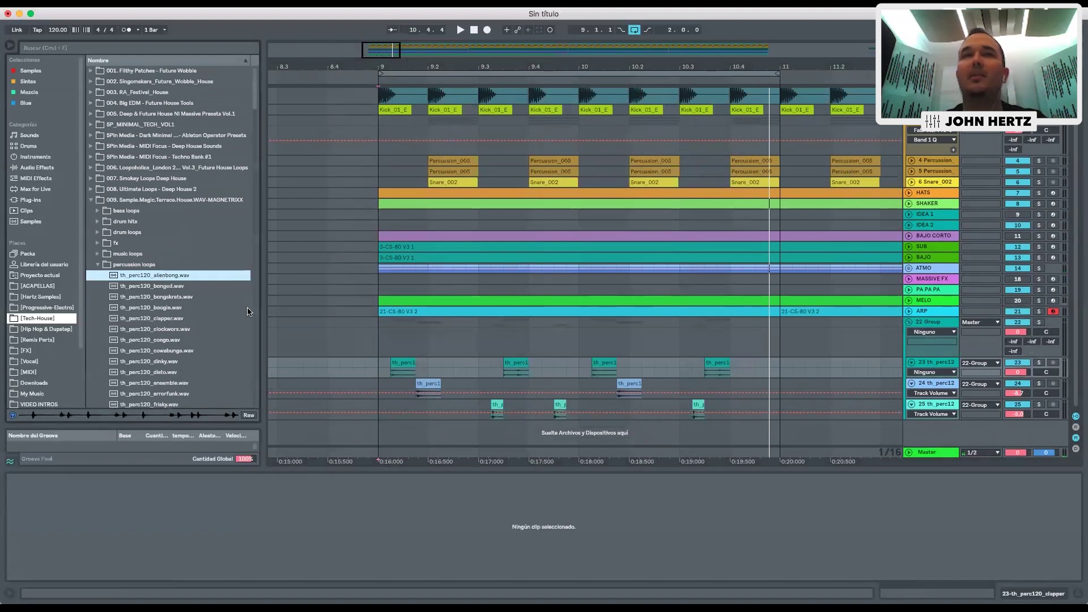
{"action": "left_click_drag", "start_coordinate": [140, 278], "coordinate": [406, 423]}
{"action": "left_click", "coordinate": [1038, 401]}
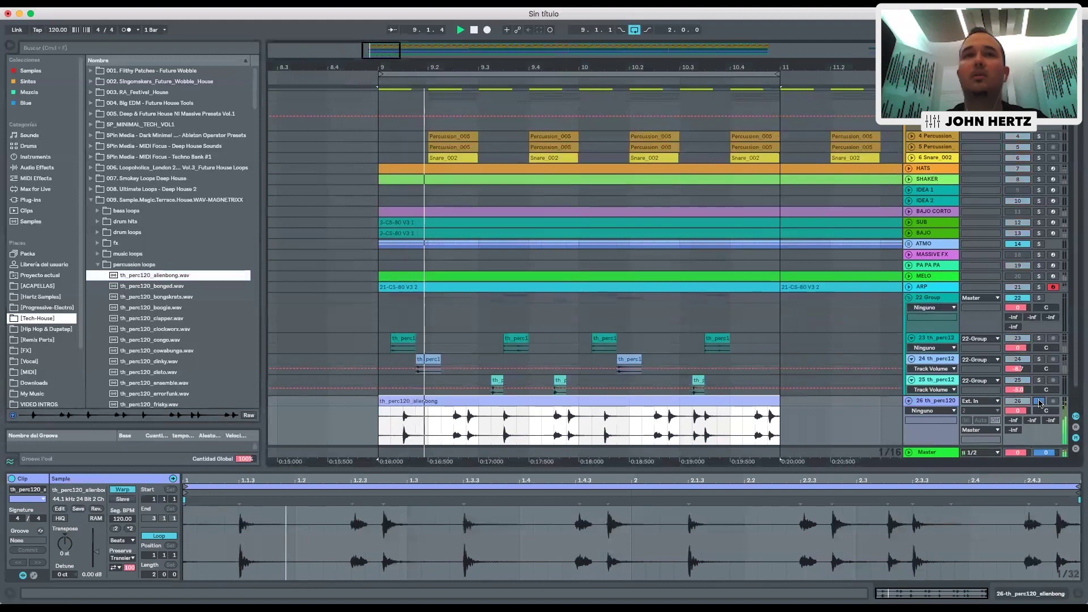
Isolate the alienbong hit at 9.2.3, delete the rest of the loop, and move the hit to just before bar 11
{"action": "left_click", "coordinate": [462, 420]}
{"action": "left_click_drag", "start_coordinate": [461, 419], "coordinate": [467, 409]}
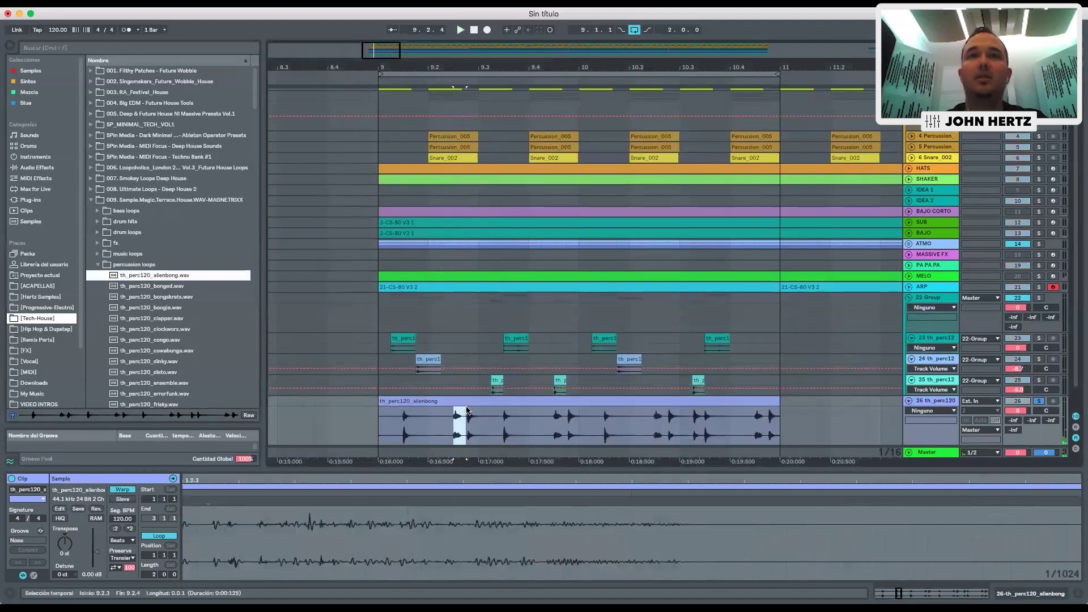
{"action": "key", "text": "super+e"}
{"action": "left_click", "coordinate": [435, 400]}
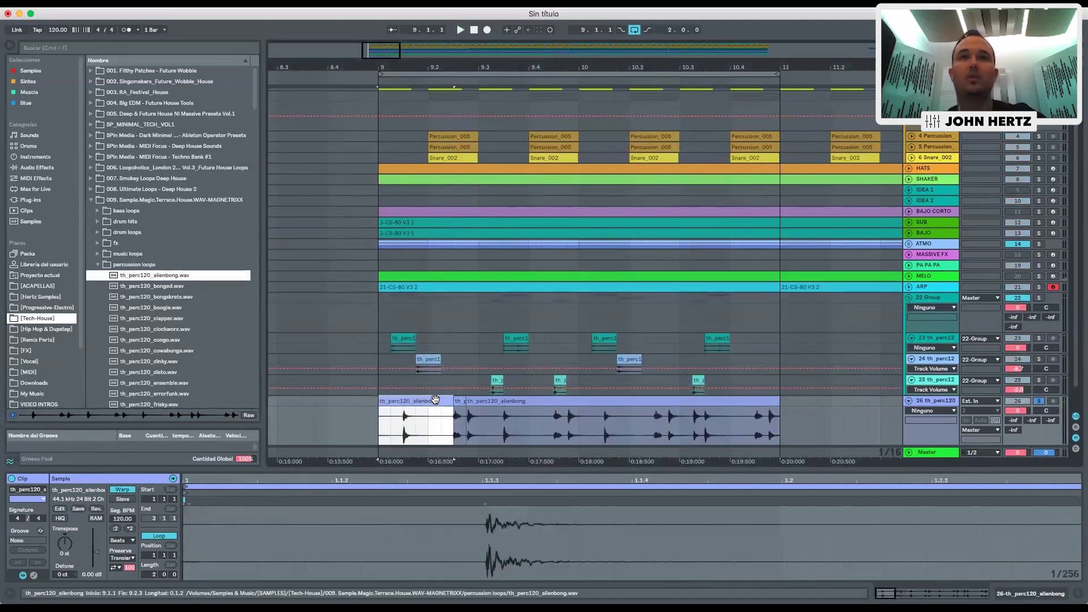
{"action": "key", "text": "Delete"}
{"action": "left_click", "coordinate": [488, 401]}
{"action": "key", "text": "Delete"}
{"action": "left_click_drag", "start_coordinate": [459, 401], "coordinate": [762, 408]}
Solo the percussion group, put the alienbong track into it and lower that track's volume while the pattern plays
{"action": "left_click", "coordinate": [379, 414]}
{"action": "key", "text": "space"}
{"action": "left_click", "coordinate": [1039, 298]}
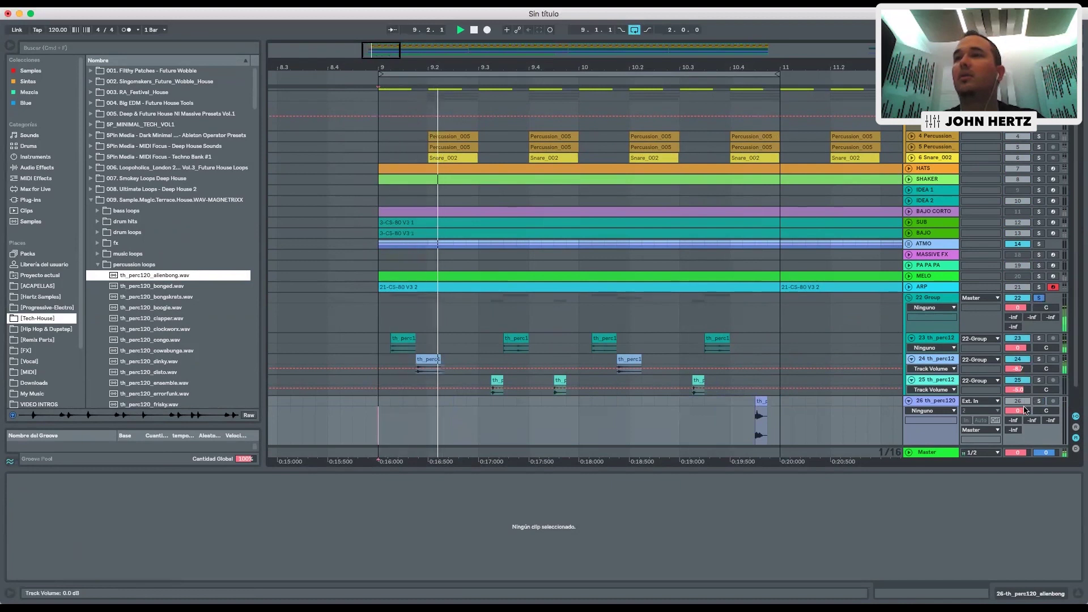
{"action": "left_click_drag", "start_coordinate": [1032, 396], "coordinate": [1031, 395]}
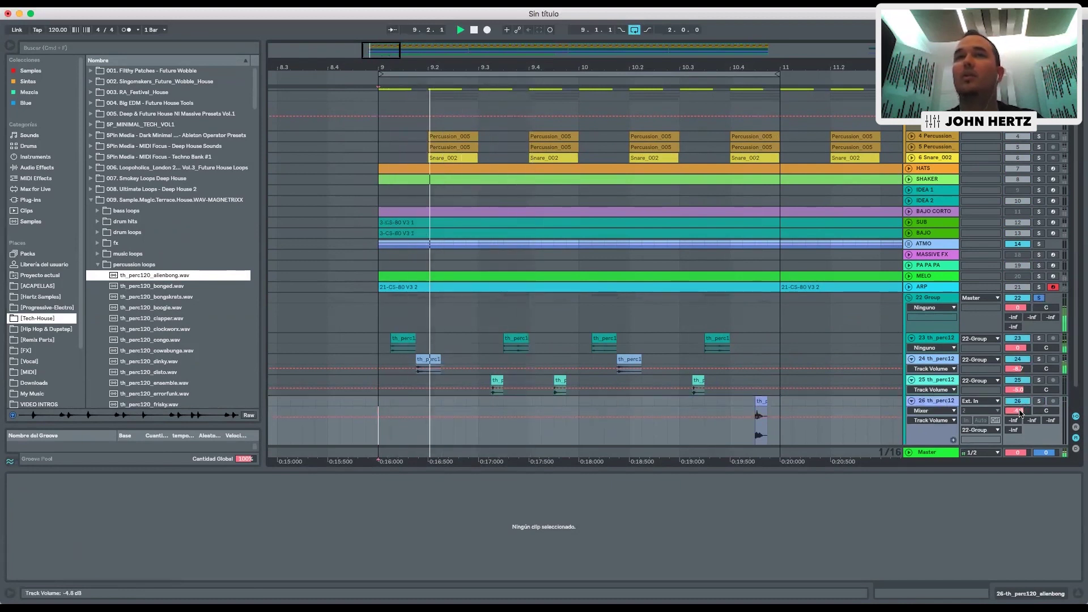
{"action": "scroll", "coordinate": [1032, 140], "scroll_direction": "up", "scroll_amount": 3}
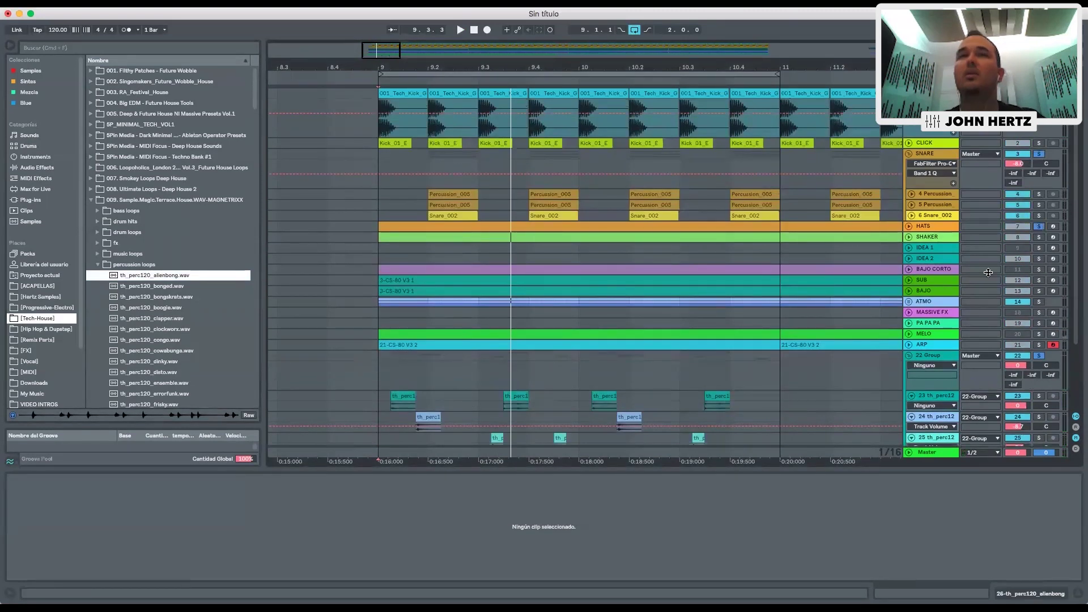
{"action": "scroll", "coordinate": [988, 272], "scroll_direction": "down", "scroll_amount": 3}
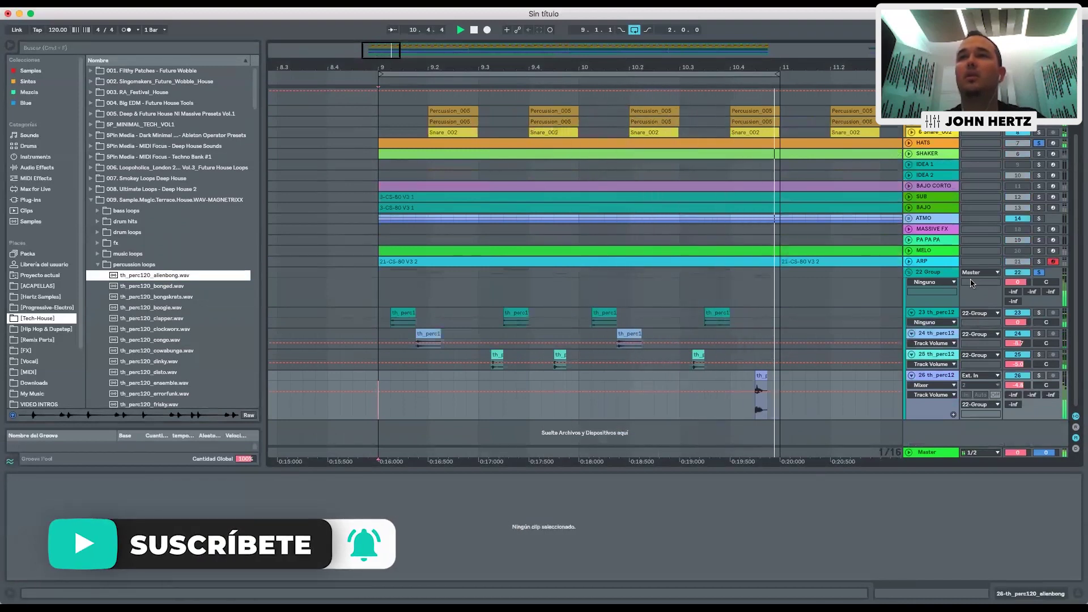
{"action": "left_click_drag", "start_coordinate": [1017, 385], "coordinate": [1021, 387]}
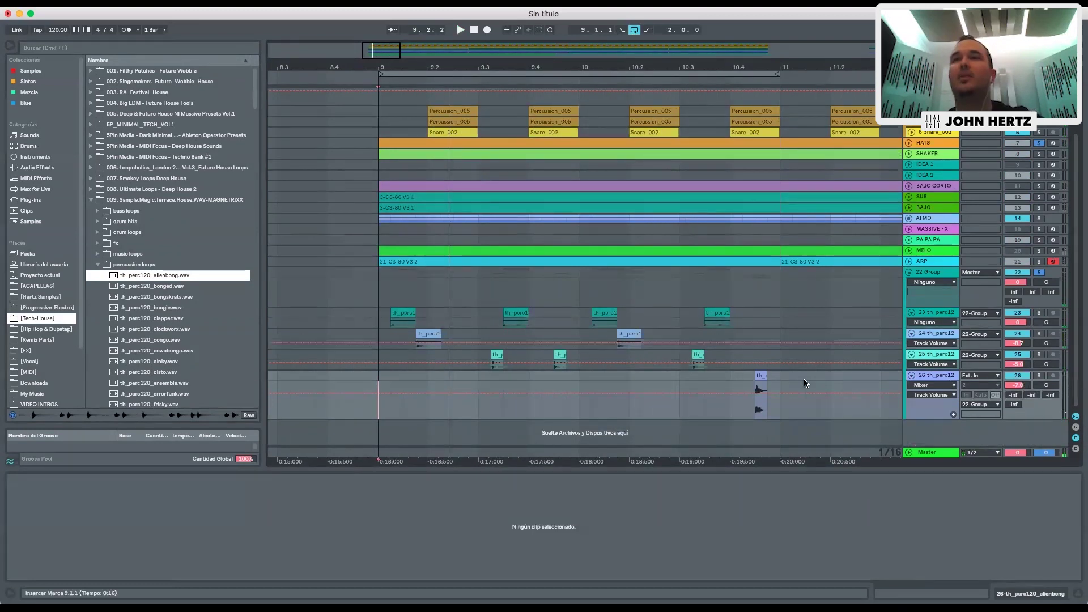
Inspect the alienbong hit and audition th_perc120_bonged.wav from the percussion loops
{"action": "left_click", "coordinate": [762, 378]}
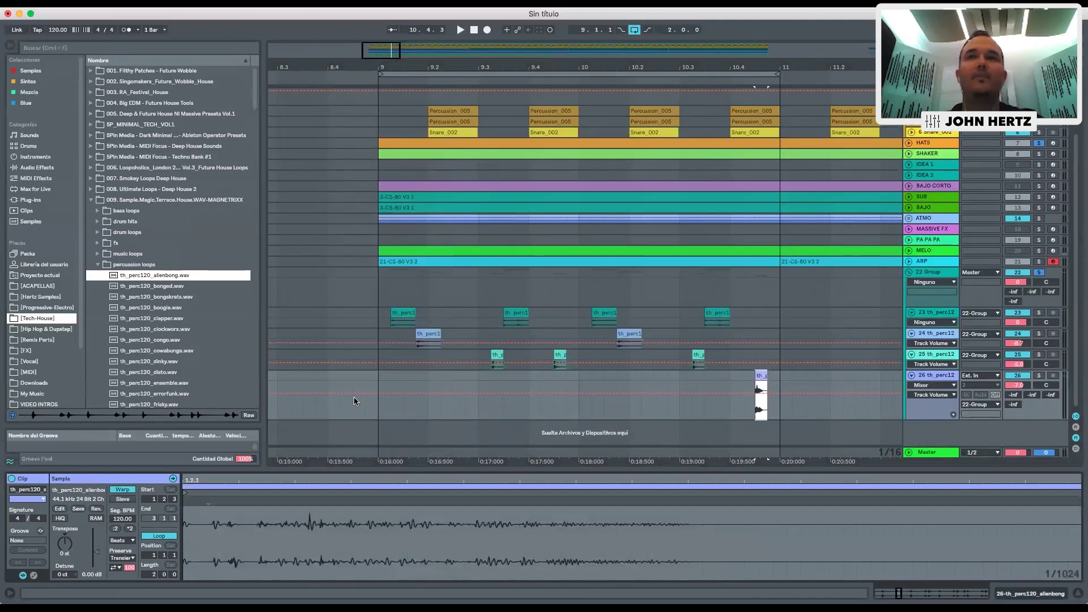
{"action": "left_click", "coordinate": [168, 286]}
{"action": "scroll", "coordinate": [176, 330], "scroll_direction": "down", "scroll_amount": 4}
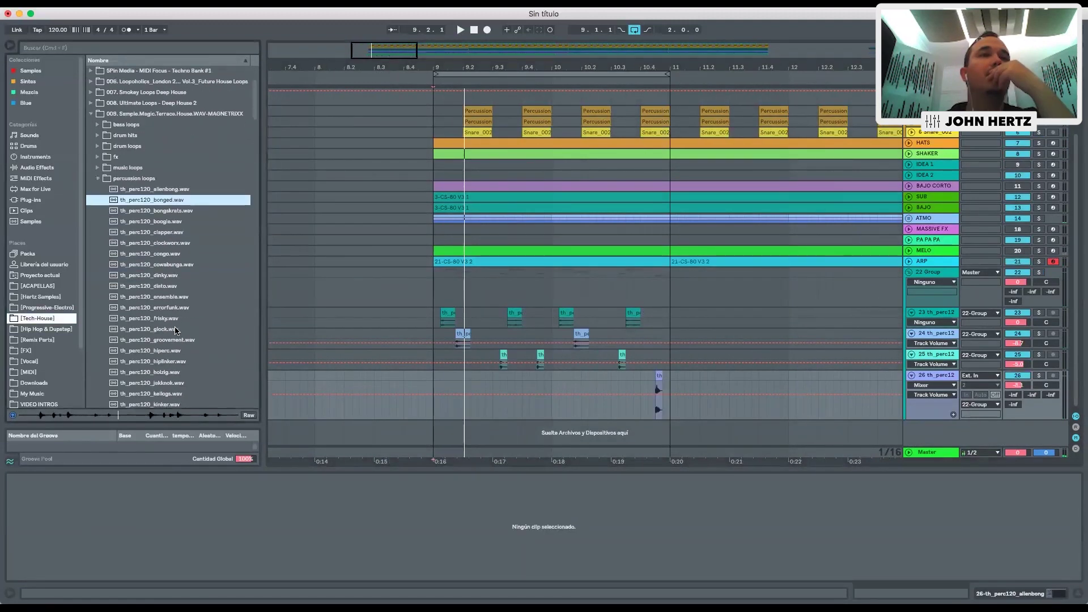
{"action": "scroll", "coordinate": [177, 325], "scroll_direction": "up", "scroll_amount": 1}
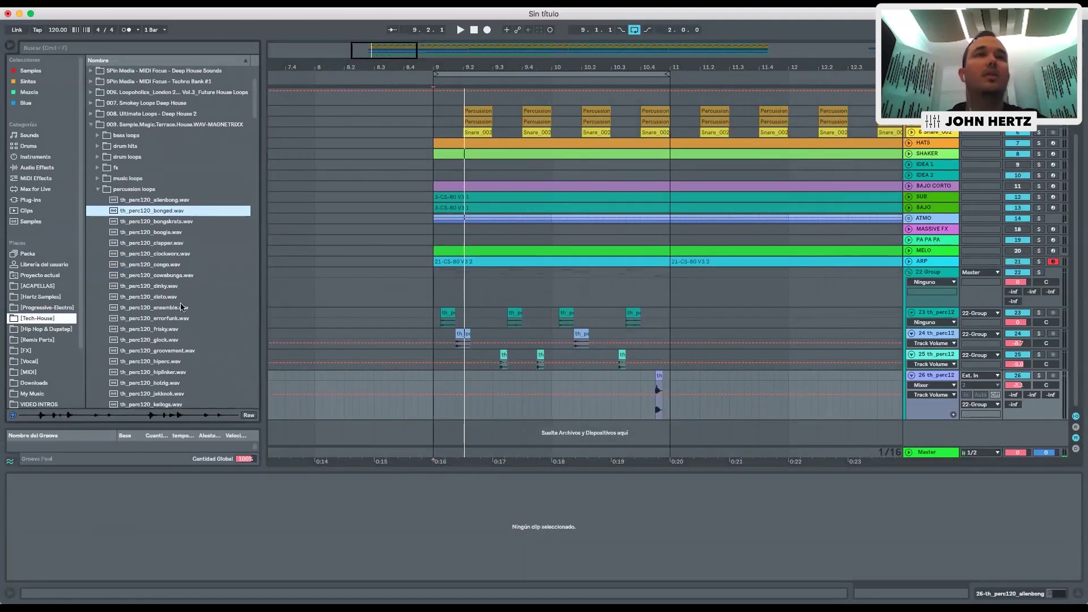
Replace the alienbong hit with th_perc120_bonged.wav at bar 9 on the same track and play it soloed with the pattern
{"action": "left_click", "coordinate": [654, 378]}
{"action": "key", "text": "Delete"}
{"action": "left_click", "coordinate": [177, 211]}
{"action": "left_click_drag", "start_coordinate": [163, 212], "coordinate": [437, 403]}
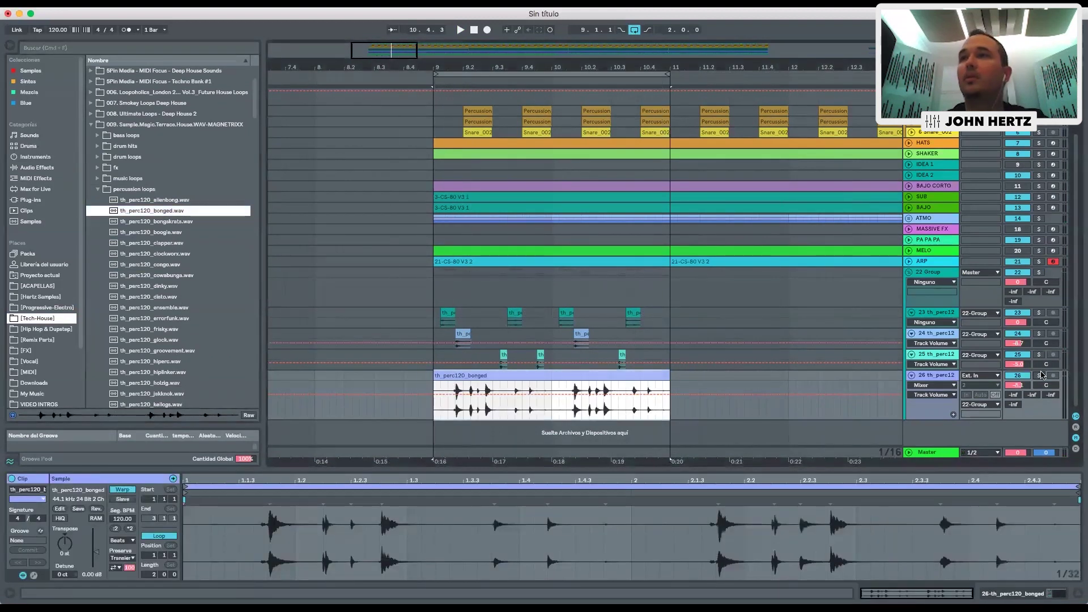
{"action": "key", "text": "space"}
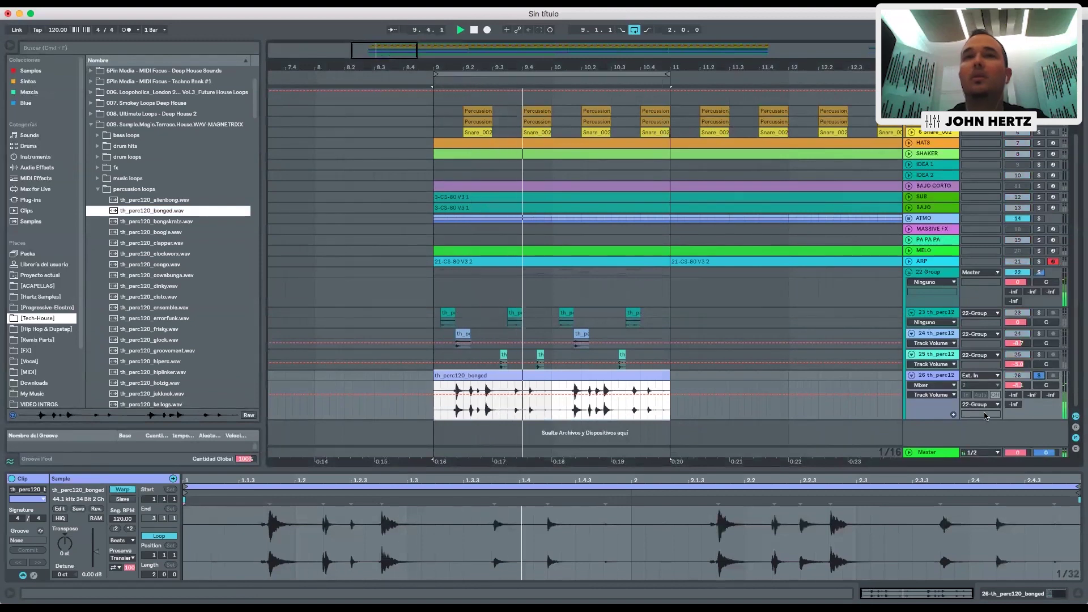
Isolate the bonged hit at 9.4.2 on the lowest percussion track and delete the rest of the loop around it
{"action": "left_click_drag", "start_coordinate": [529, 407], "coordinate": [535, 401]}
{"action": "key", "text": "super+e"}
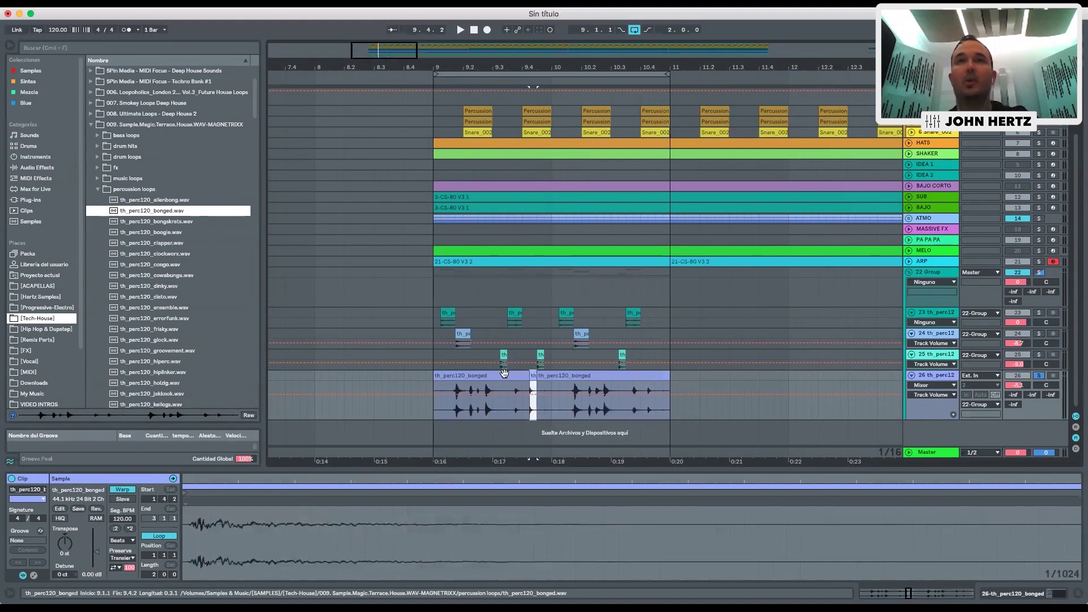
{"action": "left_click", "coordinate": [504, 375]}
{"action": "key", "text": "Delete"}
{"action": "left_click", "coordinate": [573, 377]}
{"action": "key", "text": "Delete"}
Move the isolated bonged hit to 10.4.3 and play the pattern from bar 9
{"action": "left_click_drag", "start_coordinate": [534, 382], "coordinate": [658, 378]}
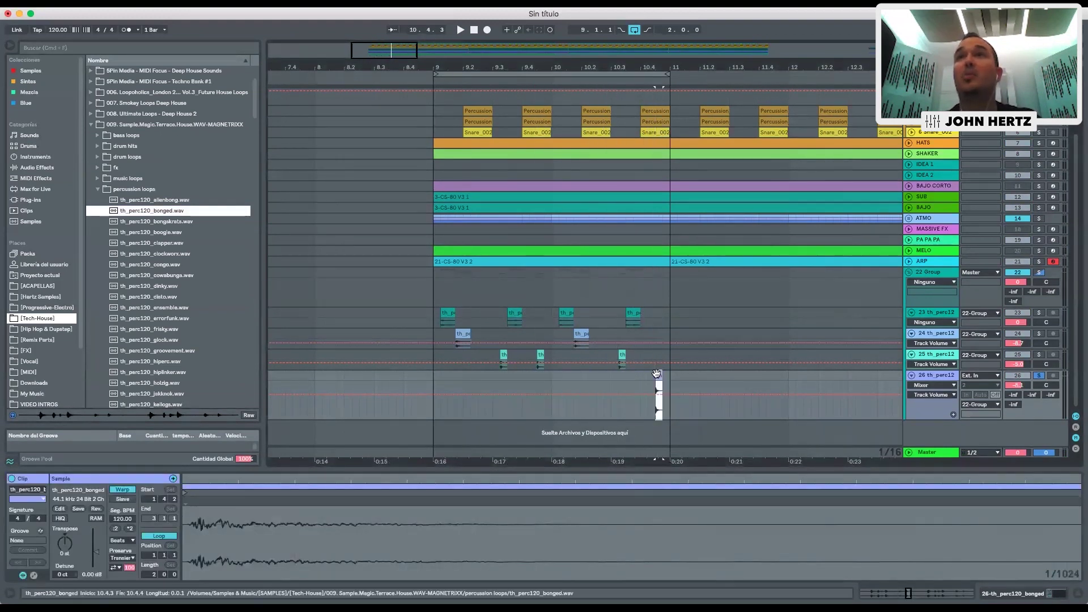
{"action": "left_click", "coordinate": [433, 383]}
{"action": "key", "text": "space"}
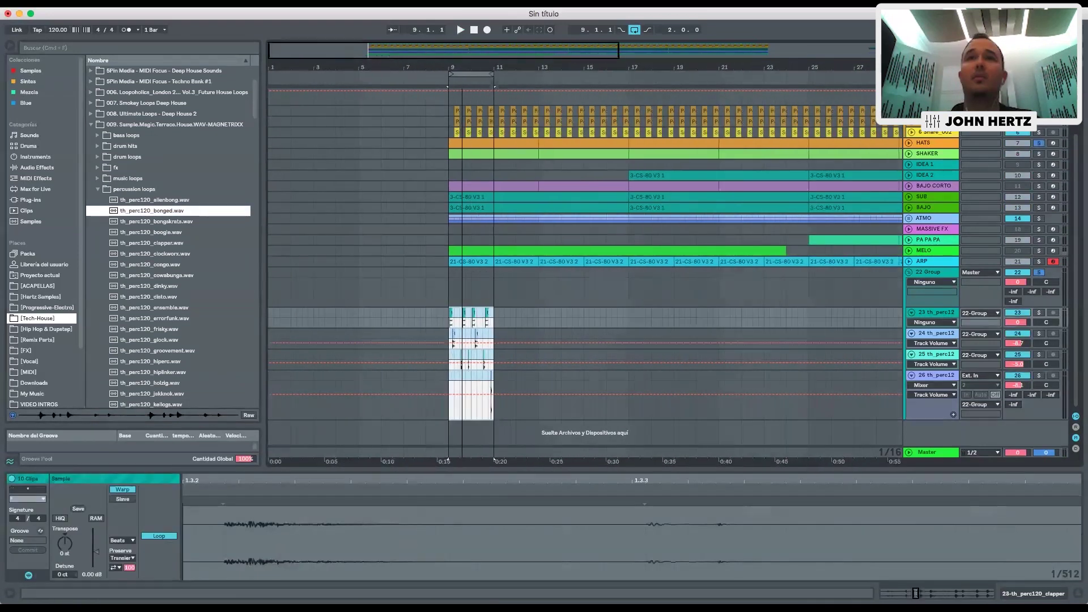
Duplicate the two-bar pattern of all four percussion tracks repeatedly until it fills the arrangement up to bar 41
{"action": "left_click_drag", "start_coordinate": [462, 66], "coordinate": [358, 67]}
{"action": "key", "text": "super+d"}
{"action": "key", "text": "super+d"}
{"action": "key", "text": "super+d"}
{"action": "key", "text": "super+d"}
{"action": "key", "text": "super+d"}
{"action": "key", "text": "super+d"}
{"action": "key", "text": "super+d"}
{"action": "key", "text": "super+d"}
{"action": "key", "text": "super+d"}
{"action": "key", "text": "super+d"}
{"action": "key", "text": "super+d"}
{"action": "key", "text": "super+d"}
{"action": "key", "text": "super+d"}
{"action": "key", "text": "super+d"}
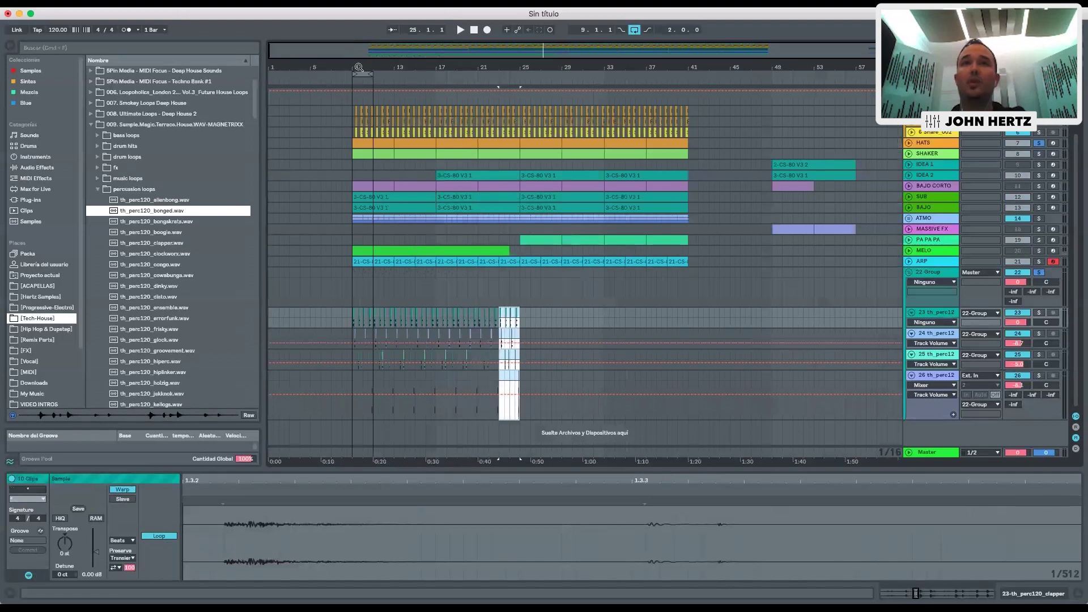
{"action": "key", "text": "super+d"}
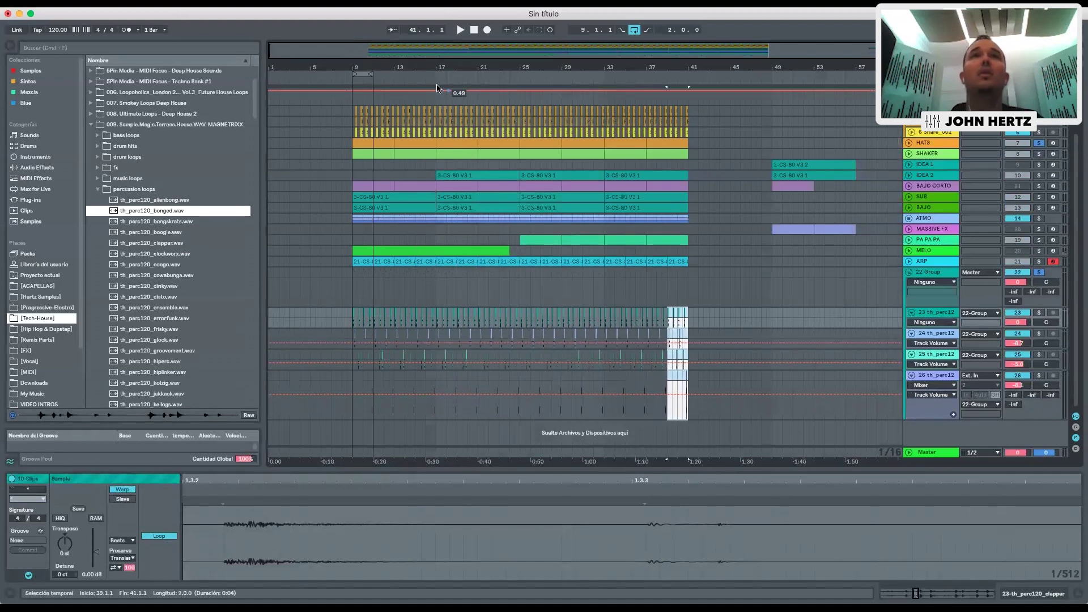
Extend the loop to 32 bars, from bar 9 to bar 41, using a coarser grid, and play from bar 9
{"action": "left_click_drag", "start_coordinate": [371, 74], "coordinate": [684, 84]}
{"action": "left_click", "coordinate": [731, 163]}
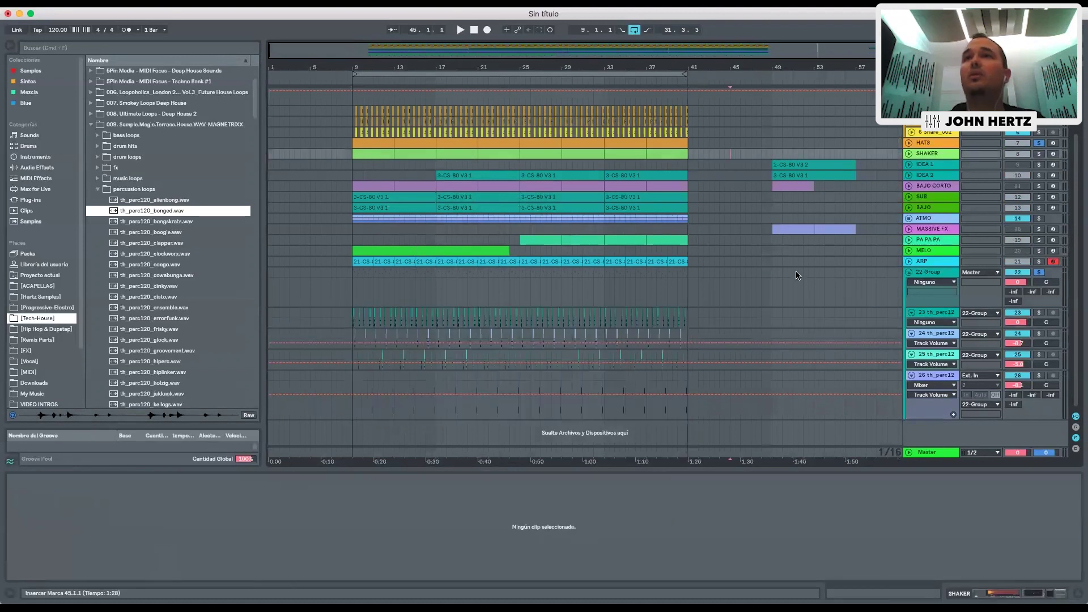
{"action": "right_click", "coordinate": [757, 274]}
{"action": "left_click", "coordinate": [830, 361]}
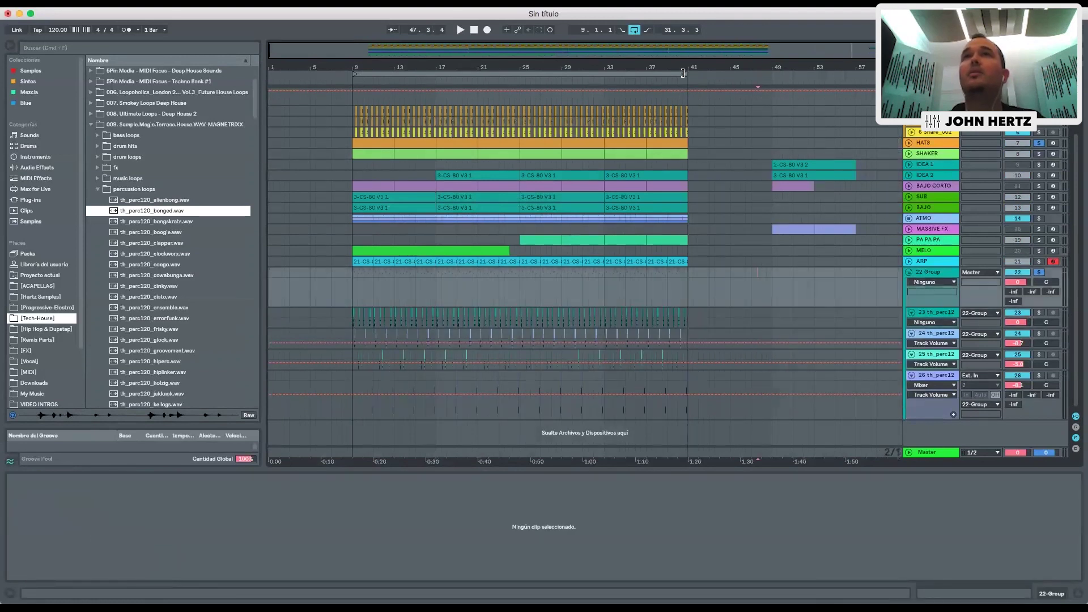
{"action": "left_click", "coordinate": [686, 73]}
{"action": "left_click", "coordinate": [396, 127]}
{"action": "key", "text": "space"}
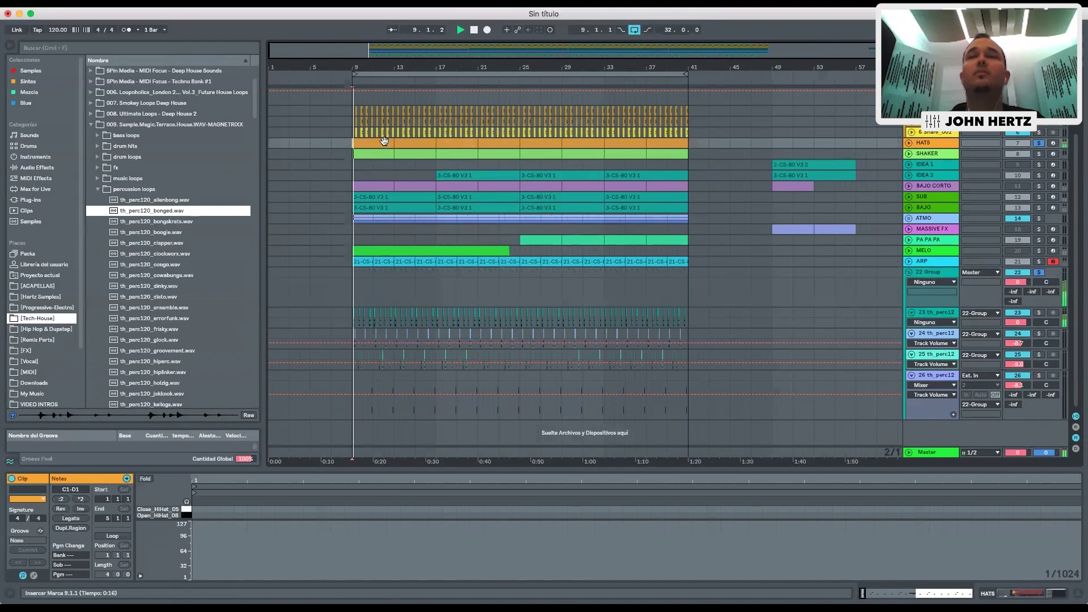
Collapse the percussion group and bring up its channel in the Session mixer during playback
{"action": "left_click", "coordinate": [910, 274]}
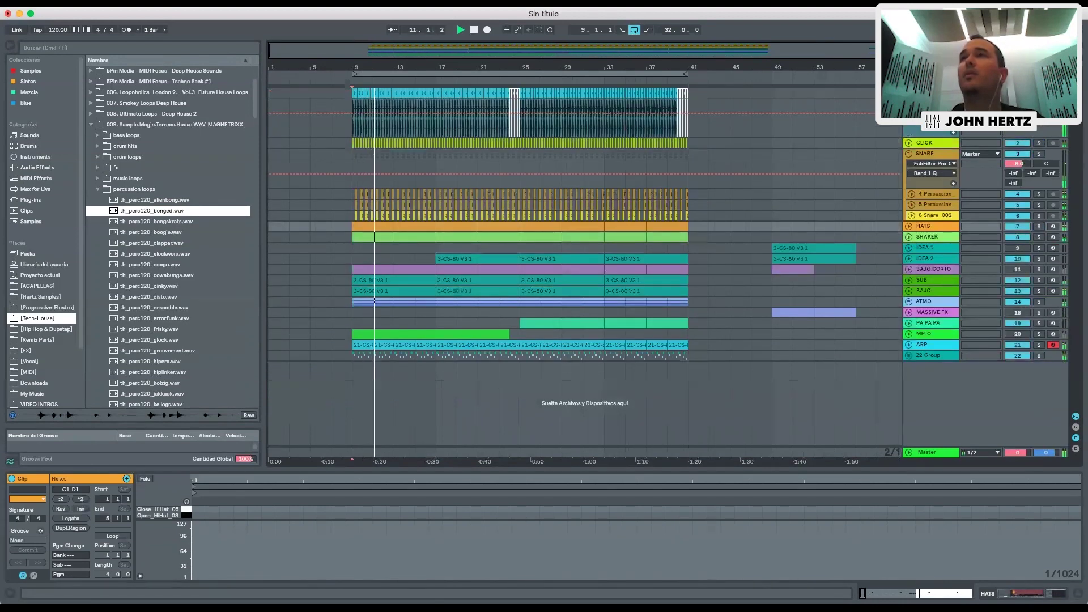
{"action": "key", "text": "Tab"}
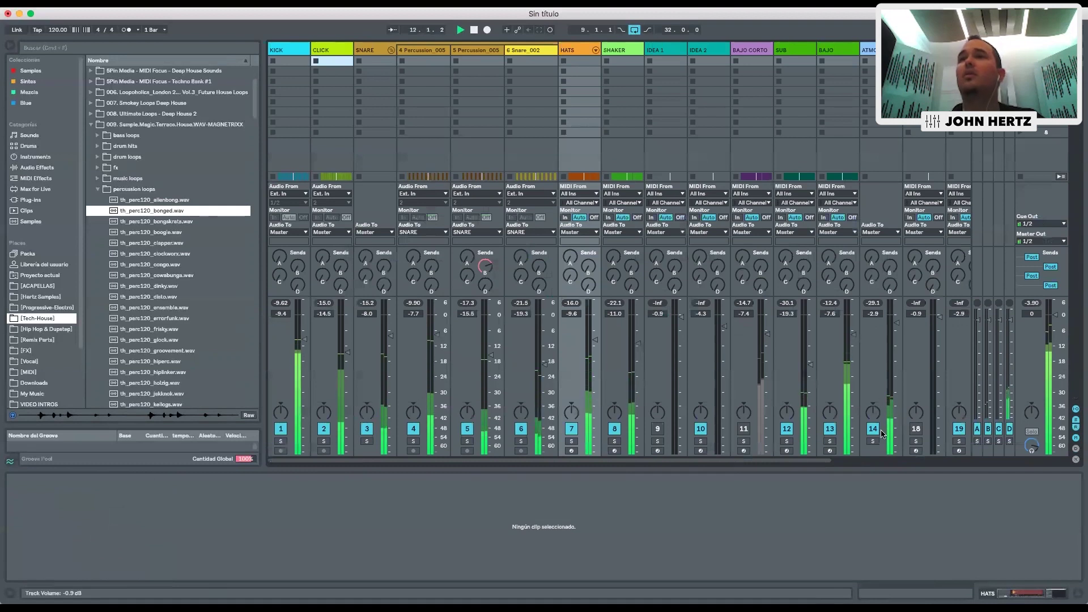
{"action": "scroll", "coordinate": [1018, 460], "scroll_direction": "right", "scroll_amount": 5}
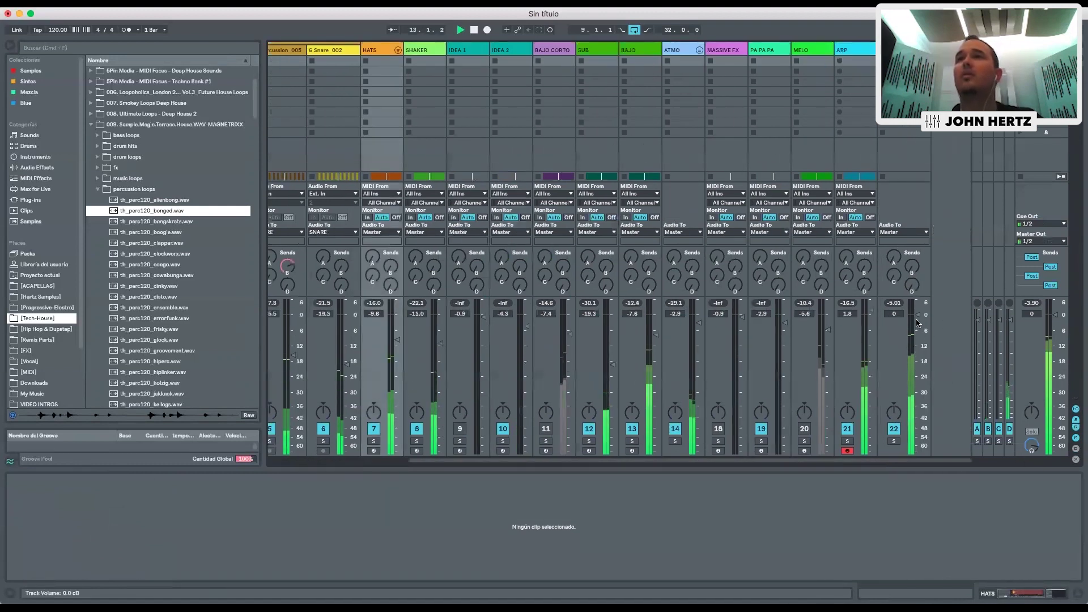